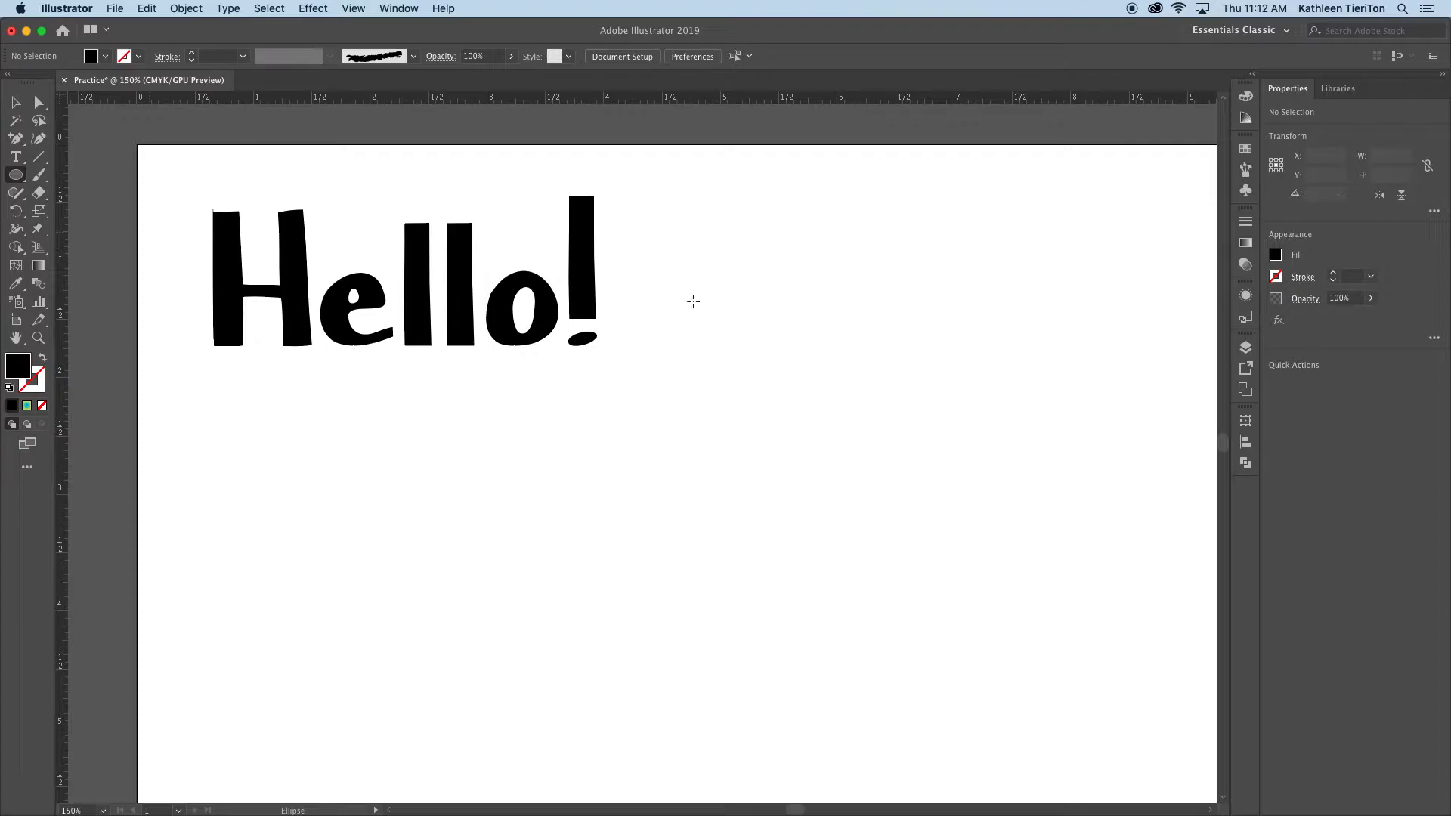
Step: Draw a circle about 2.34 in wide in the empty area beside the existing text and place "Hello!" along its path
{"action": "left_click_drag", "start_coordinate": [792, 367], "coordinate": [1067, 602]}
{"action": "left_click", "coordinate": [18, 158]}
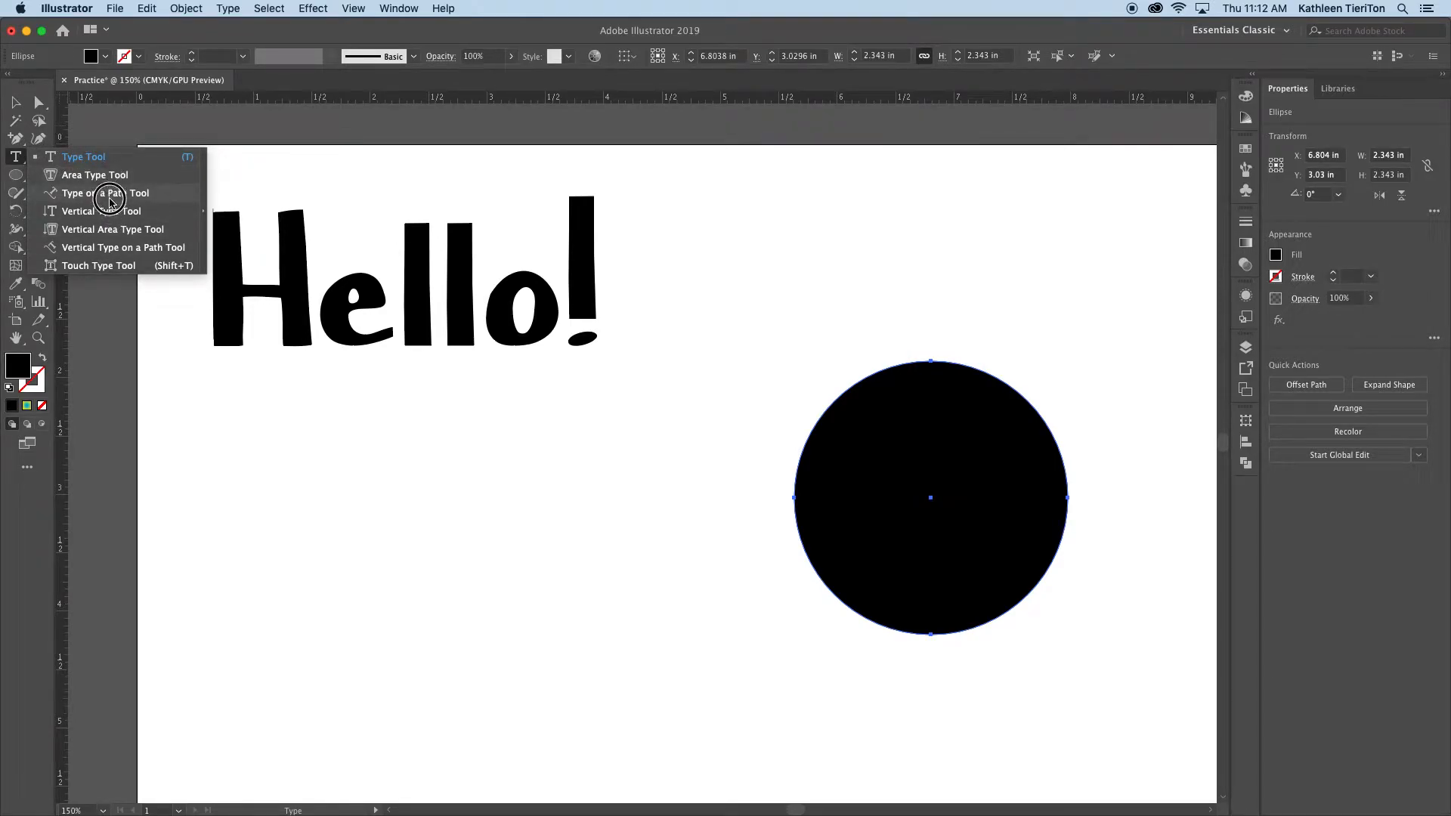
{"action": "left_click", "coordinate": [110, 195]}
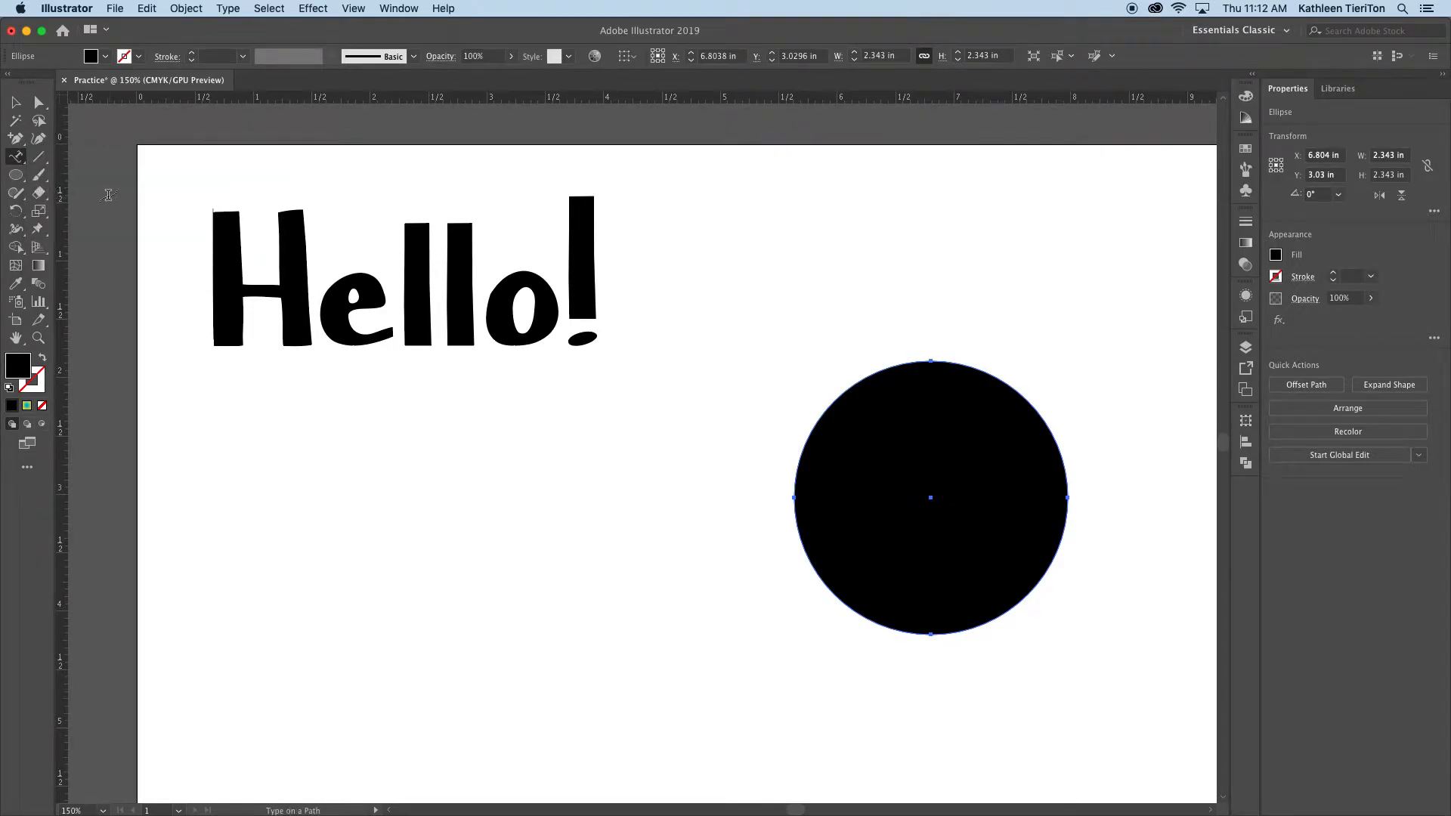
{"action": "left_click", "coordinate": [839, 397]}
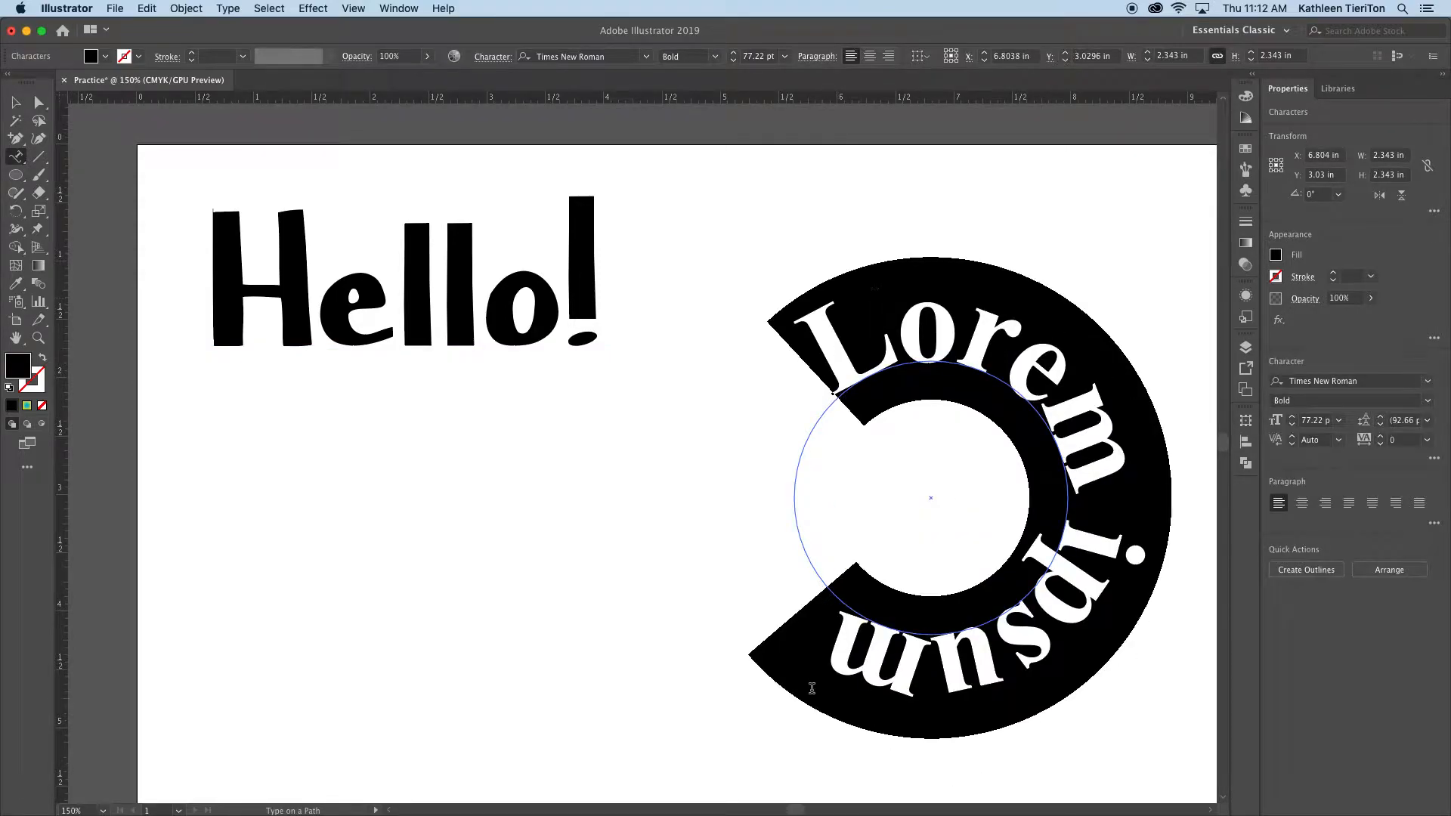
{"action": "type", "text": "Hello!"}
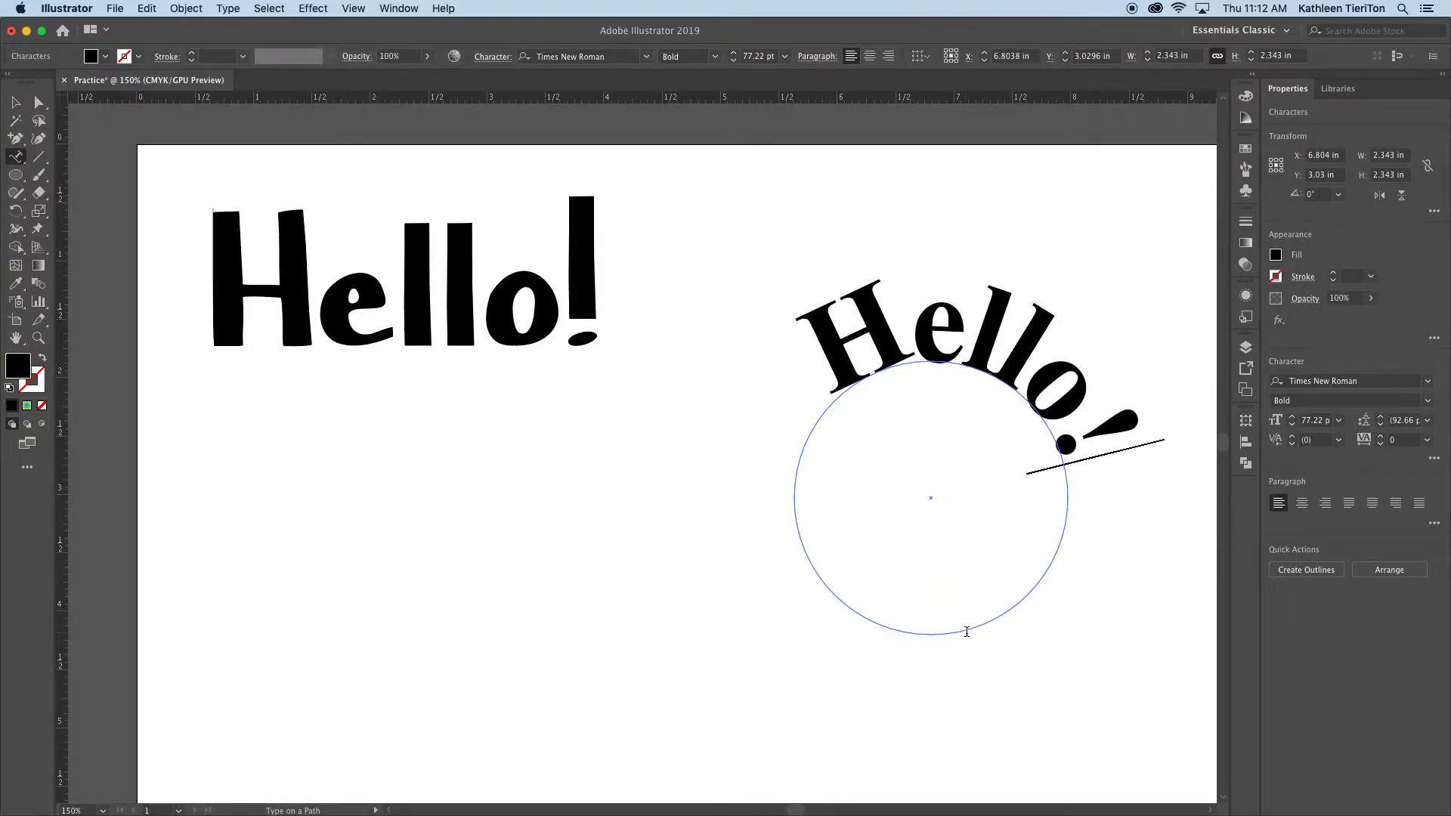
{"action": "key", "text": "Escape"}
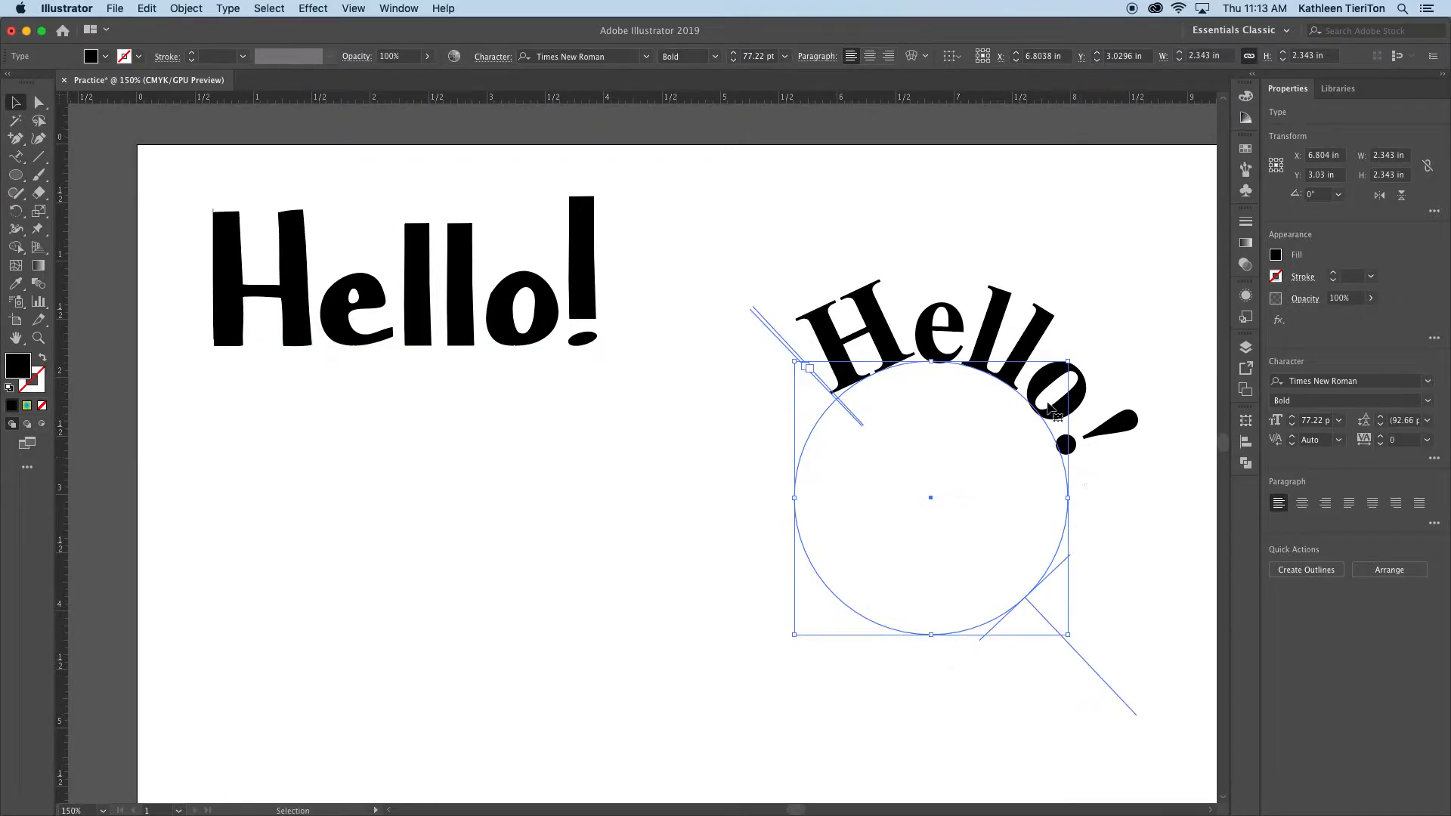
{"action": "left_click", "coordinate": [691, 466]}
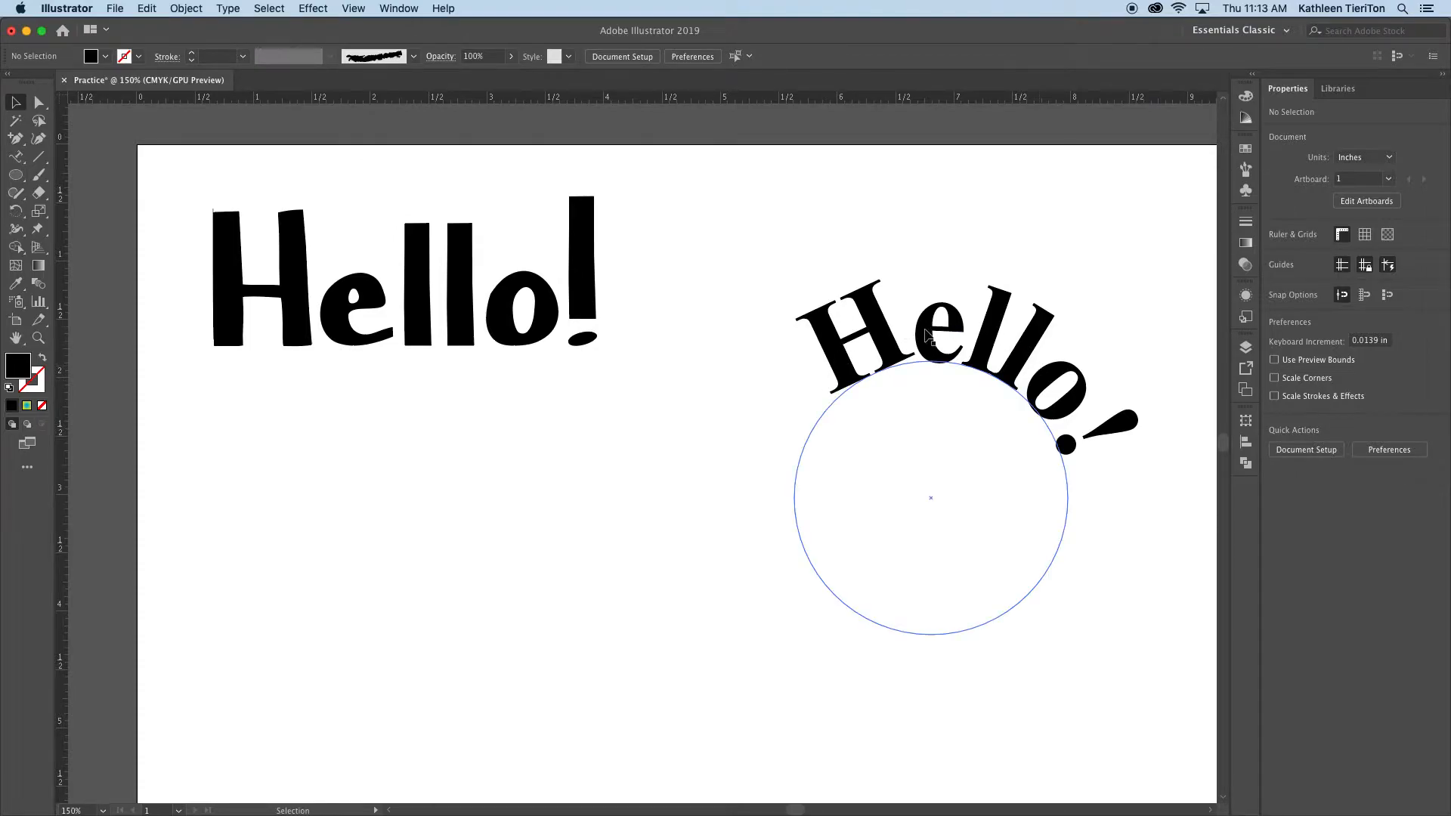
Step: Adjust the kerning between the letters of the curved "Hello!", from the e through to the exclamation mark
{"action": "double_click", "coordinate": [920, 354]}
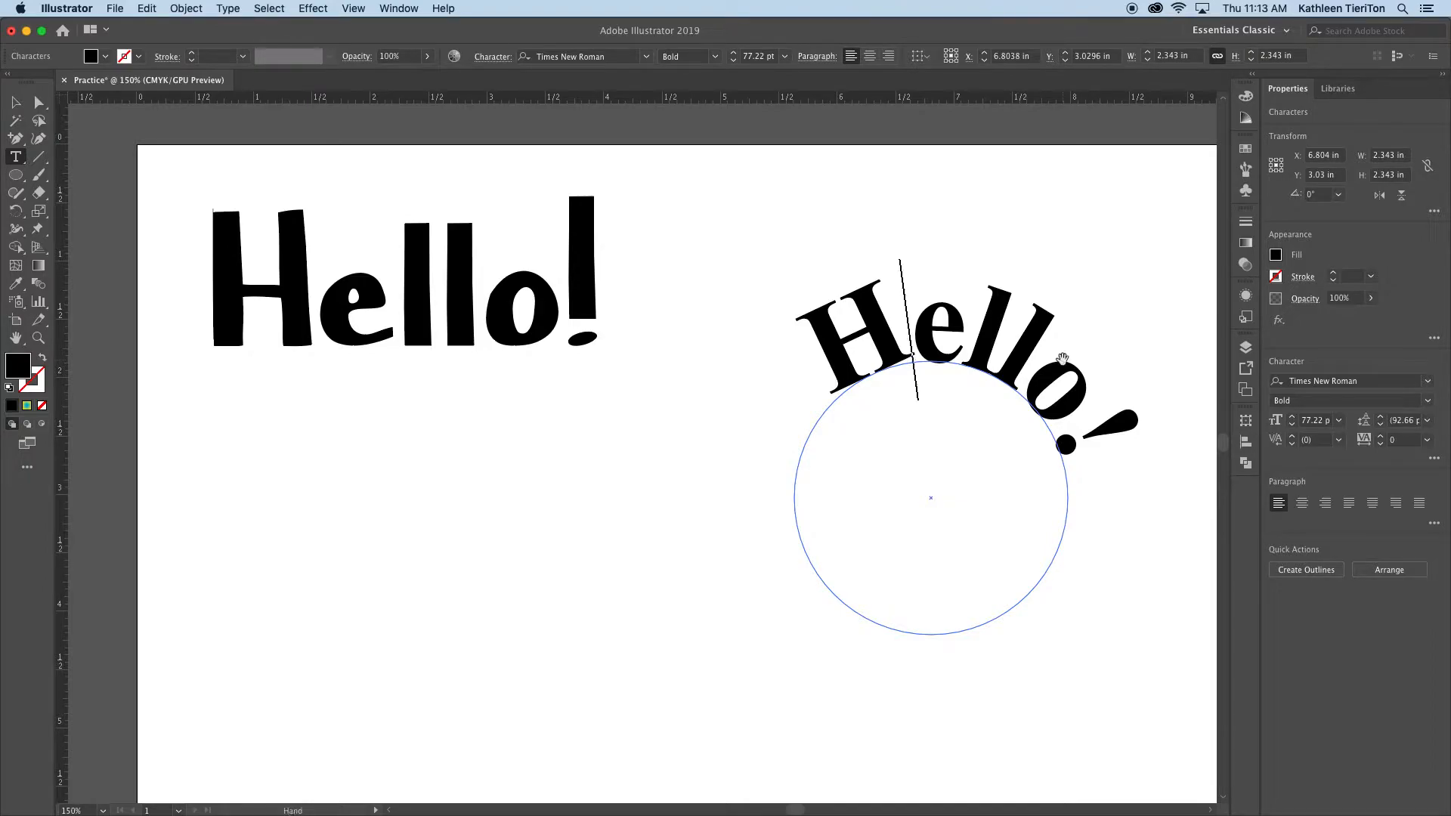
{"action": "key", "text": "Right"}
{"action": "key", "text": "alt+Right"}
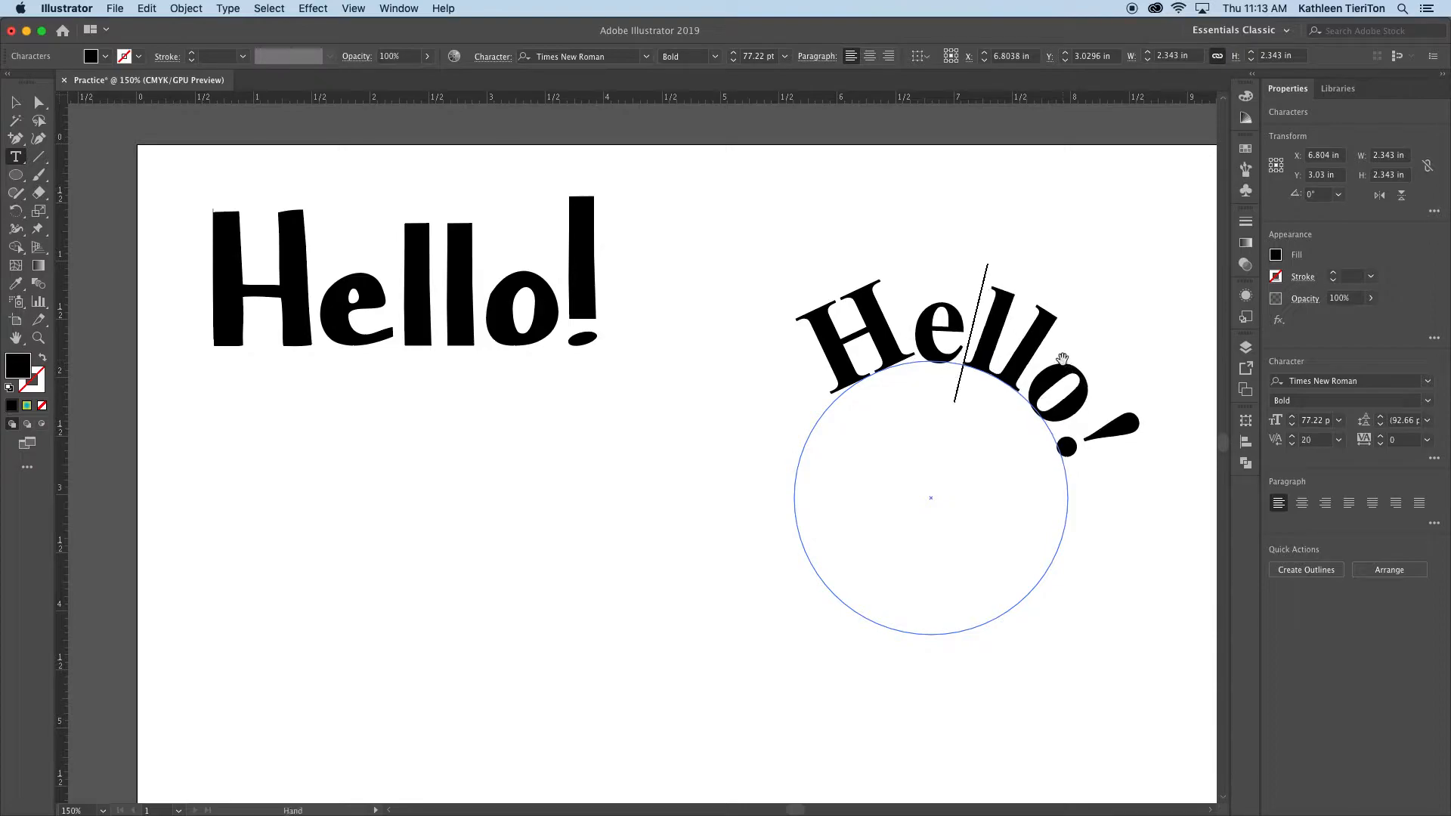
{"action": "key", "text": "Right"}
{"action": "key", "text": "alt+Right"}
{"action": "key", "text": "alt+Right"}
{"action": "key", "text": "alt+Right"}
{"action": "key", "text": "Right"}
{"action": "key", "text": "alt+Right"}
{"action": "key", "text": "alt+Left"}
{"action": "key", "text": "alt+Left"}
{"action": "key", "text": "Left"}
{"action": "key", "text": "Right"}
{"action": "key", "text": "Right"}
{"action": "key", "text": "alt+Left"}
{"action": "key", "text": "alt+Left"}
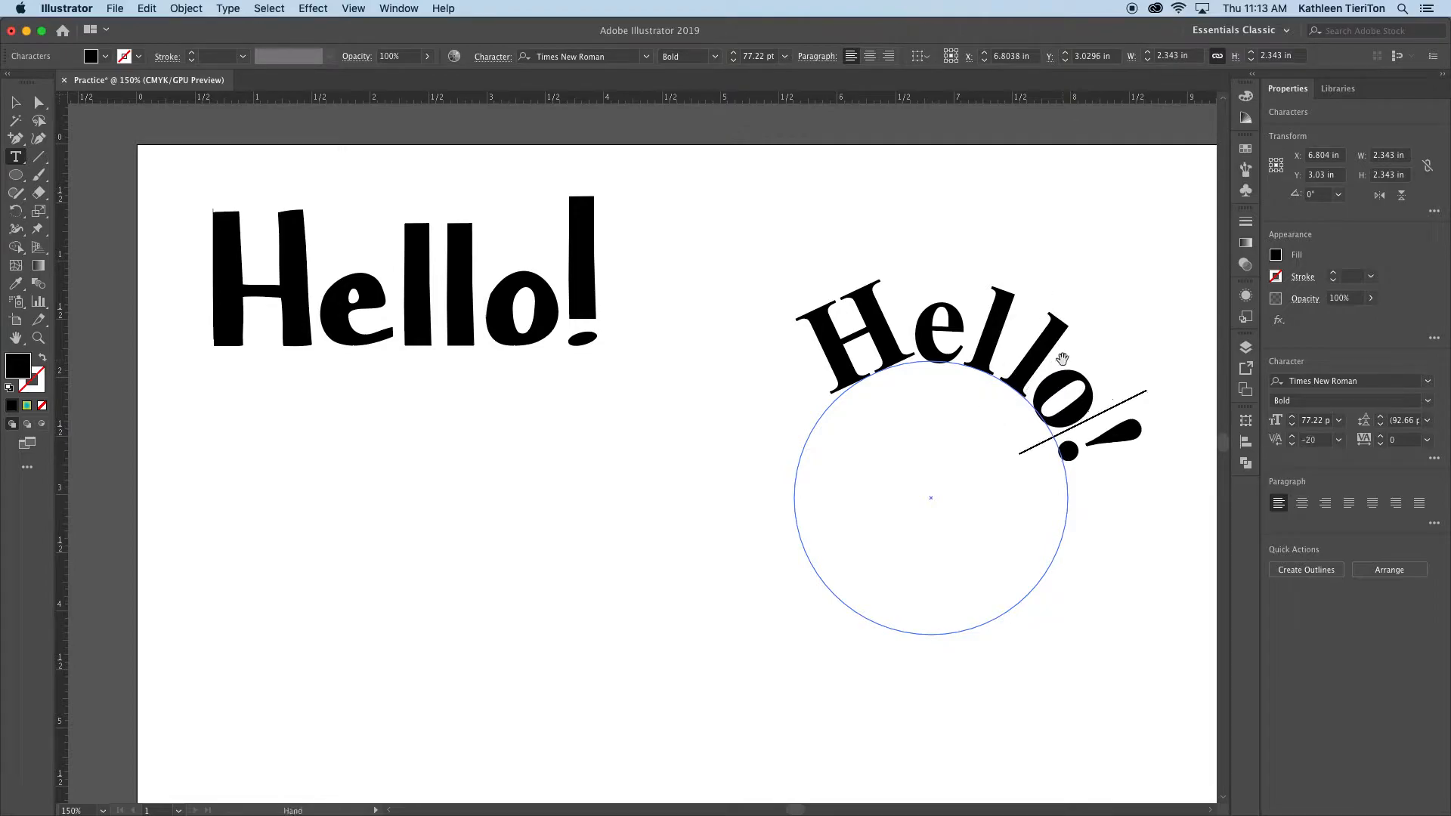
{"action": "key", "text": "alt+Left"}
{"action": "key", "text": "Escape"}
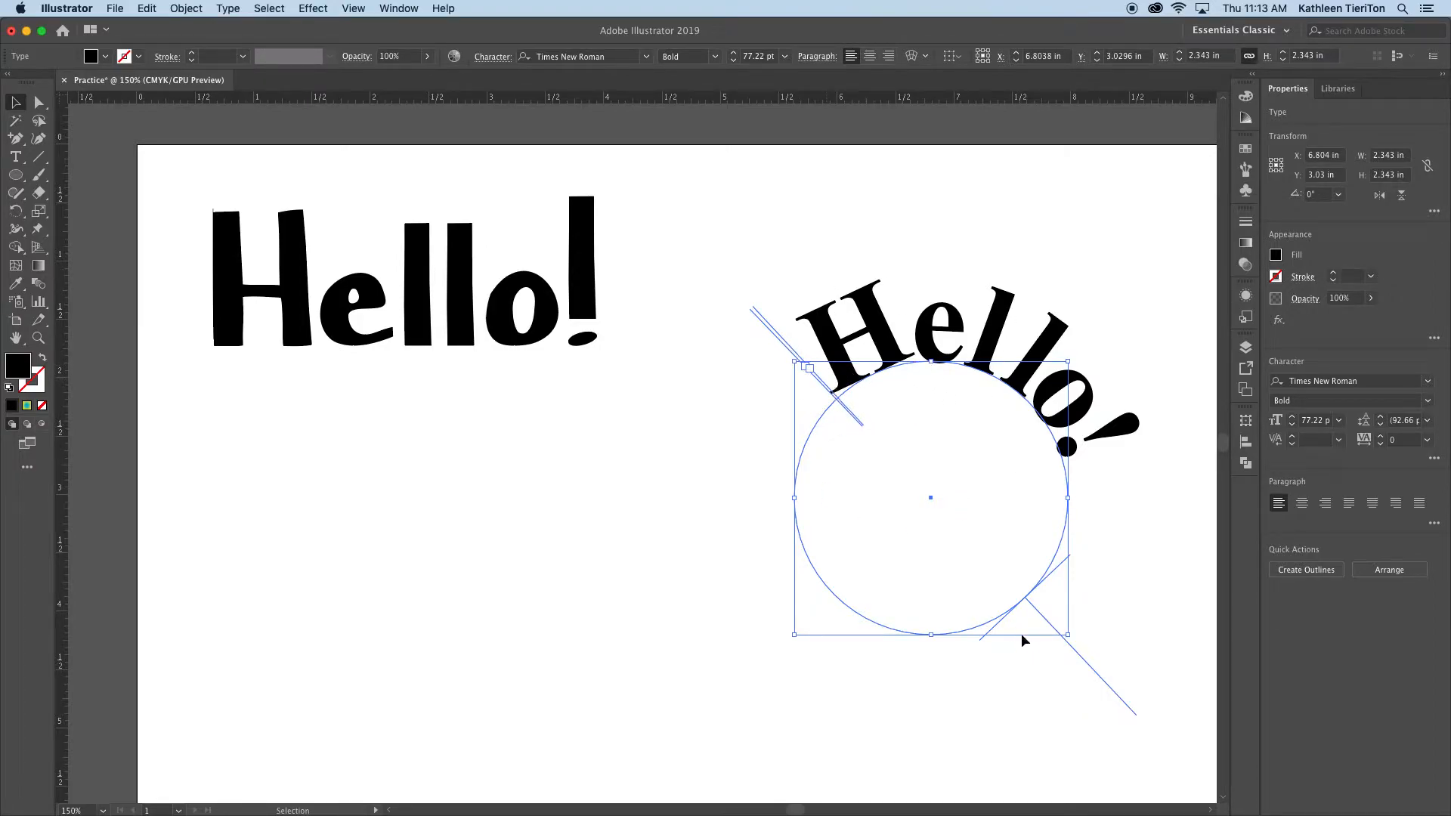
Step: Move the path text's start and end brackets to the circle's left and right quadrants and center-align the text
{"action": "left_click_drag", "start_coordinate": [1037, 609], "coordinate": [942, 329]}
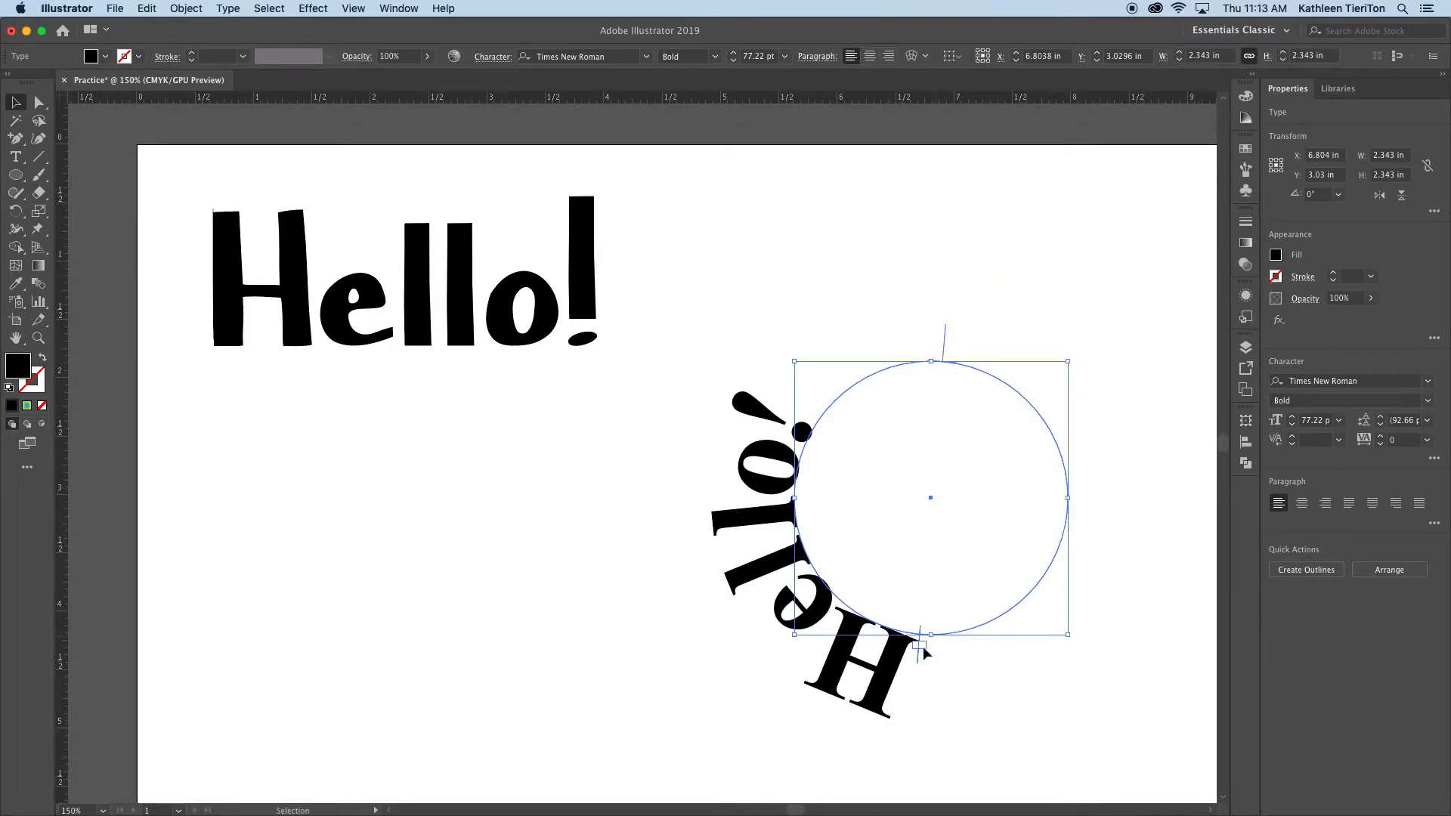
{"action": "left_click_drag", "start_coordinate": [919, 657], "coordinate": [964, 322]}
{"action": "left_click_drag", "start_coordinate": [920, 659], "coordinate": [996, 630]}
{"action": "left_click_drag", "start_coordinate": [955, 347], "coordinate": [807, 501]}
{"action": "left_click_drag", "start_coordinate": [998, 631], "coordinate": [1083, 498]}
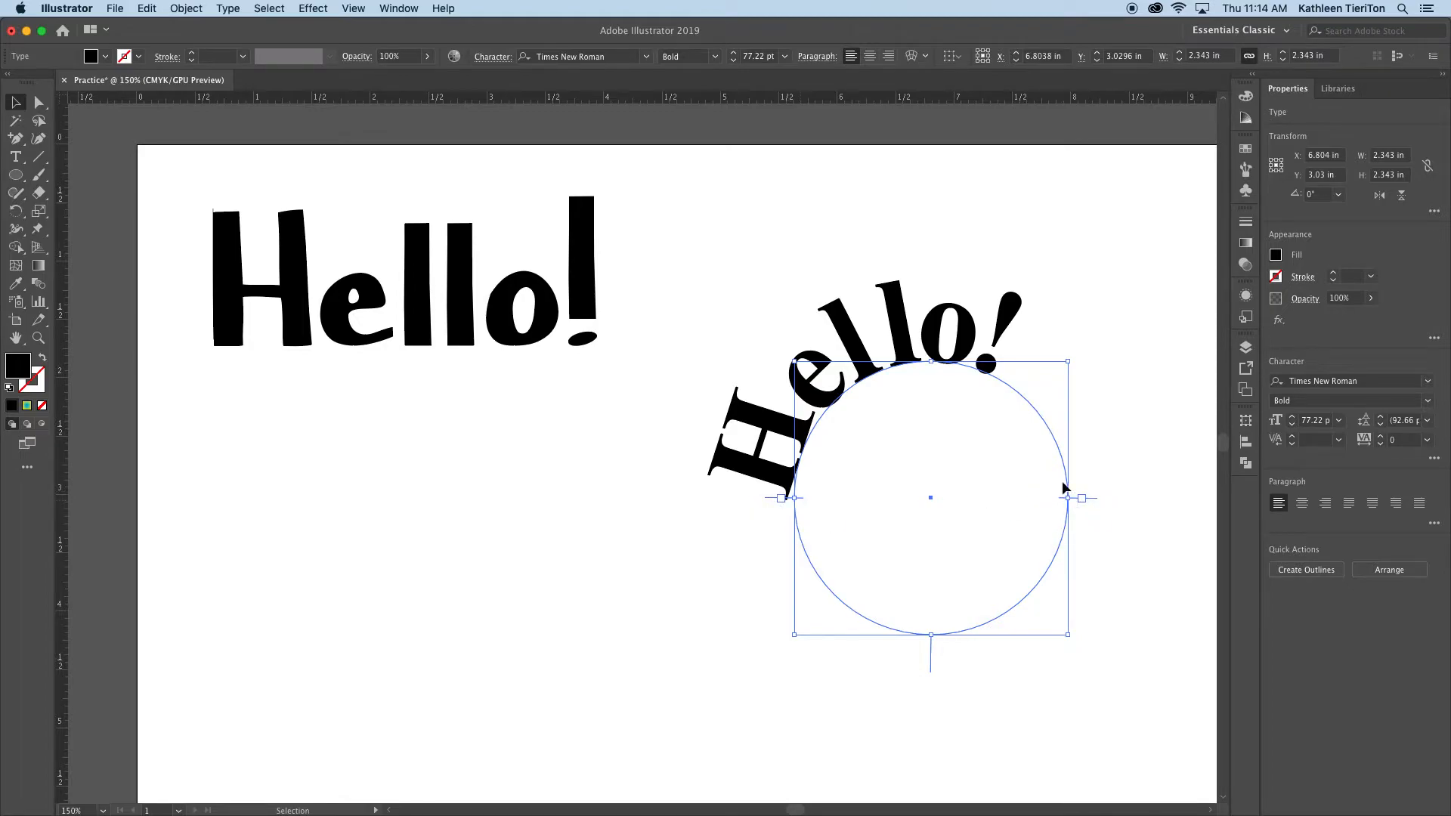
{"action": "left_click", "coordinate": [869, 56]}
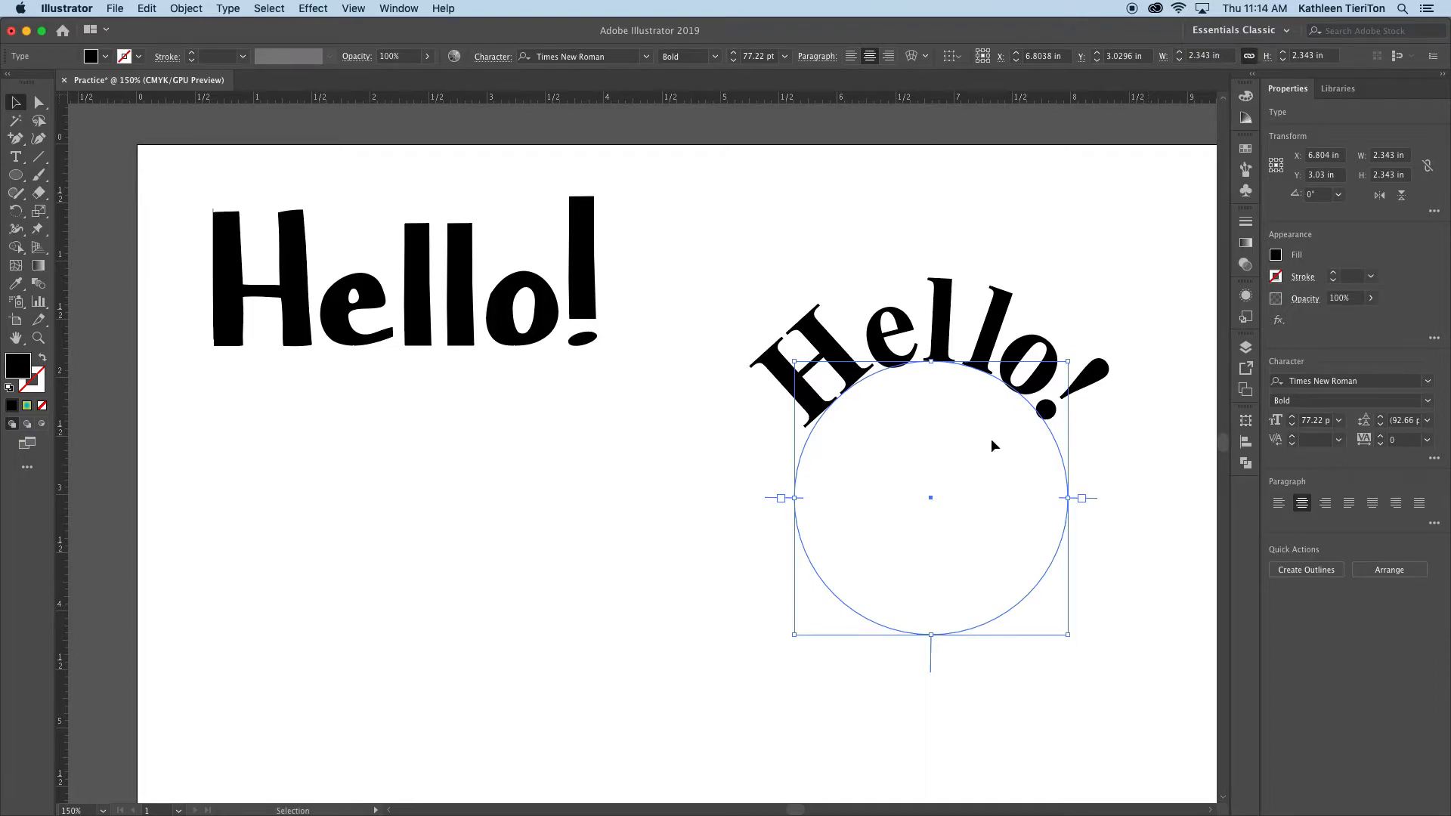
{"action": "left_click", "coordinate": [1107, 425]}
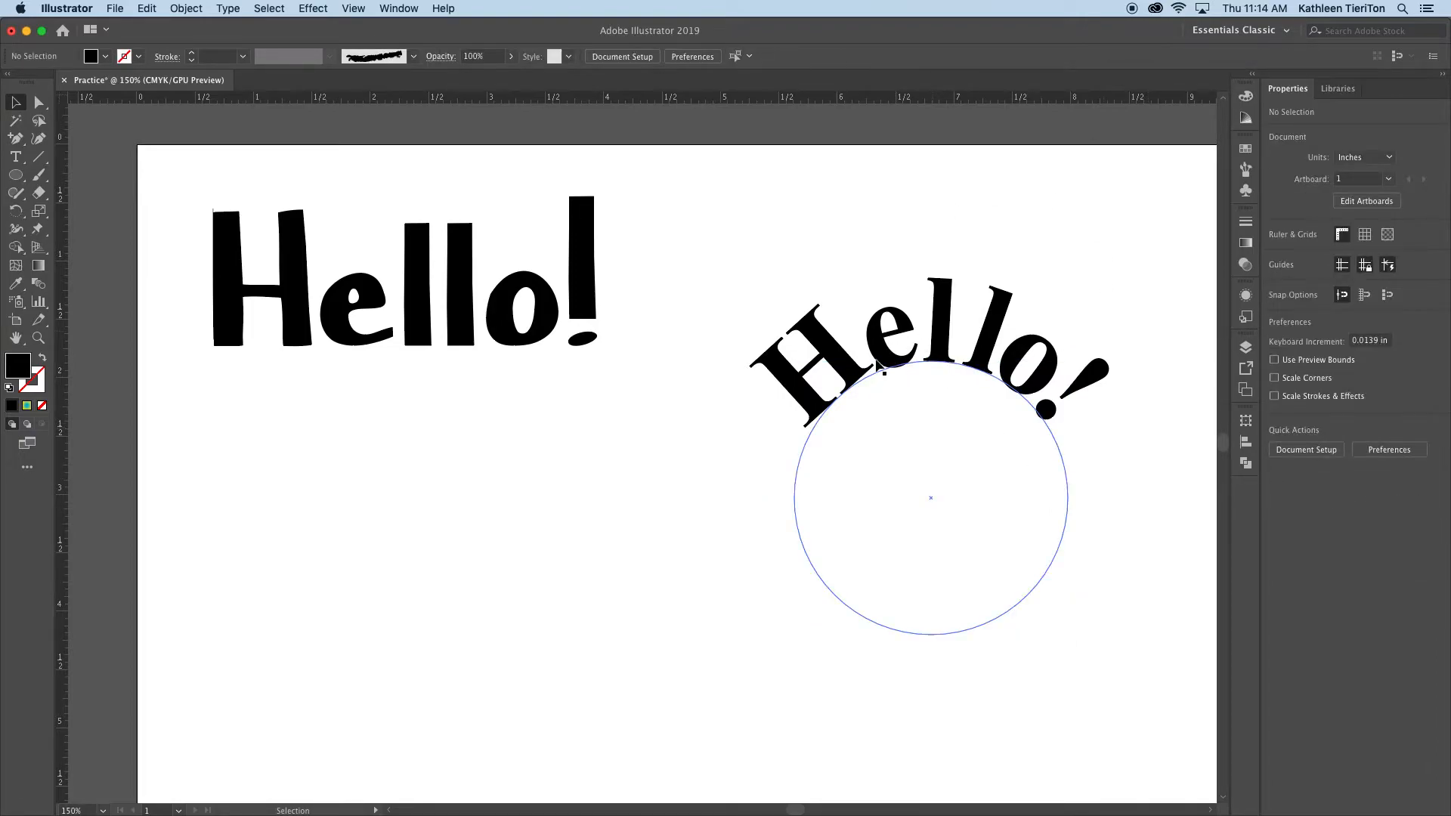
Step: Tighten the kerning between the o and the exclamation mark of the curved "Hello!"
{"action": "double_click", "coordinate": [880, 368]}
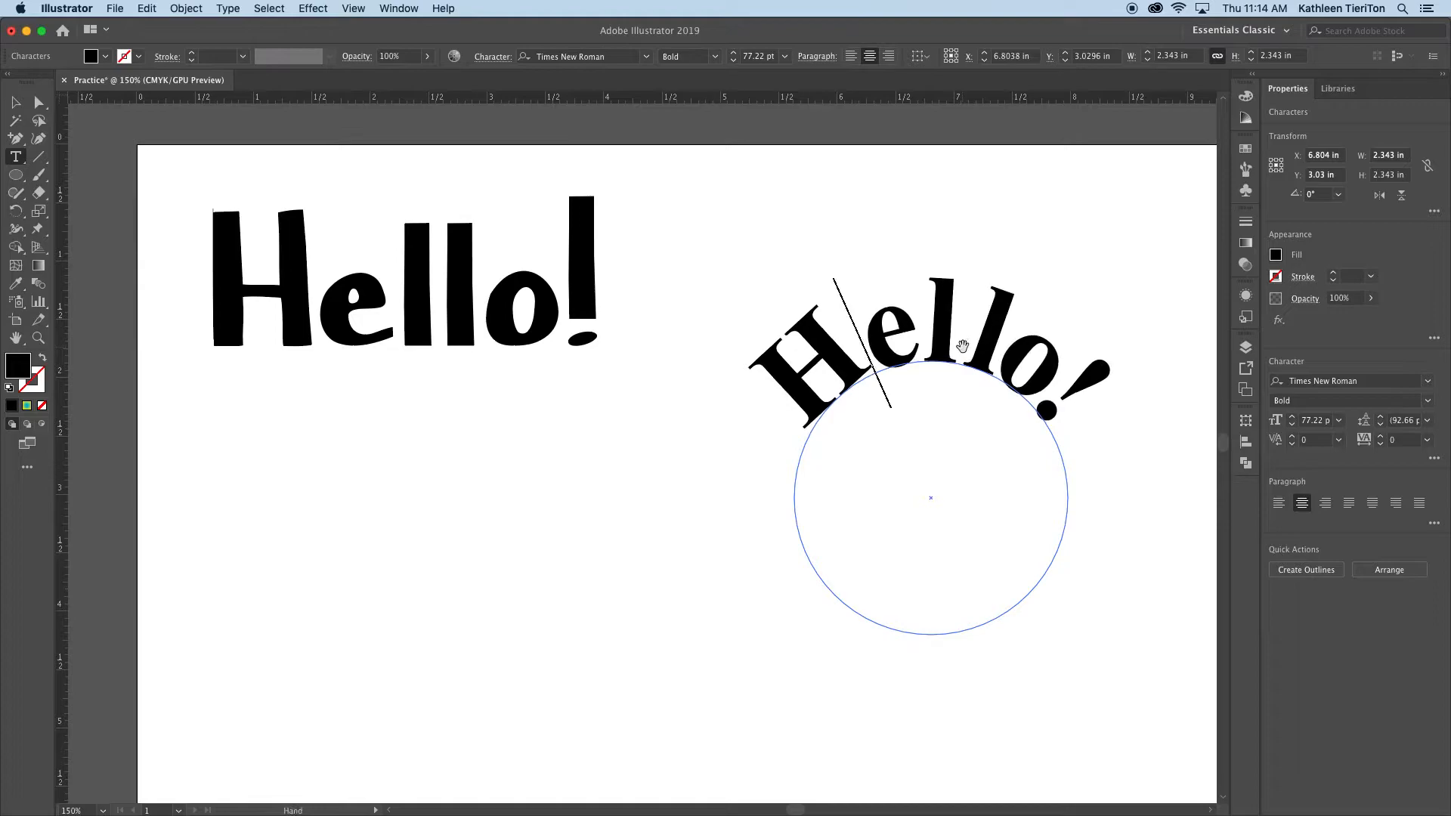
{"action": "key", "text": "Right"}
{"action": "key", "text": "Right"}
{"action": "key", "text": "Right"}
{"action": "key", "text": "Right"}
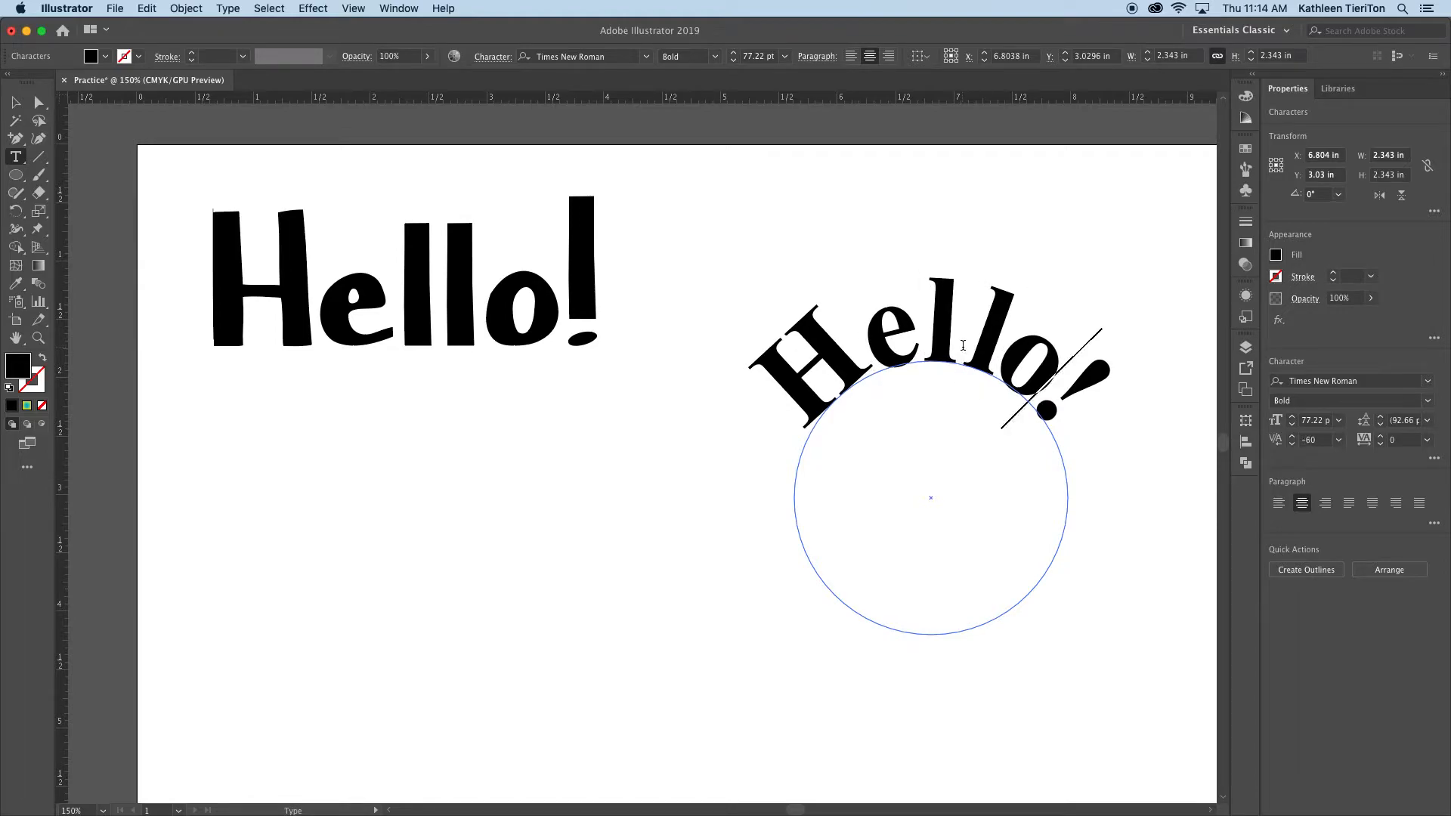
{"action": "key", "text": "alt+Left"}
{"action": "key", "text": "Left"}
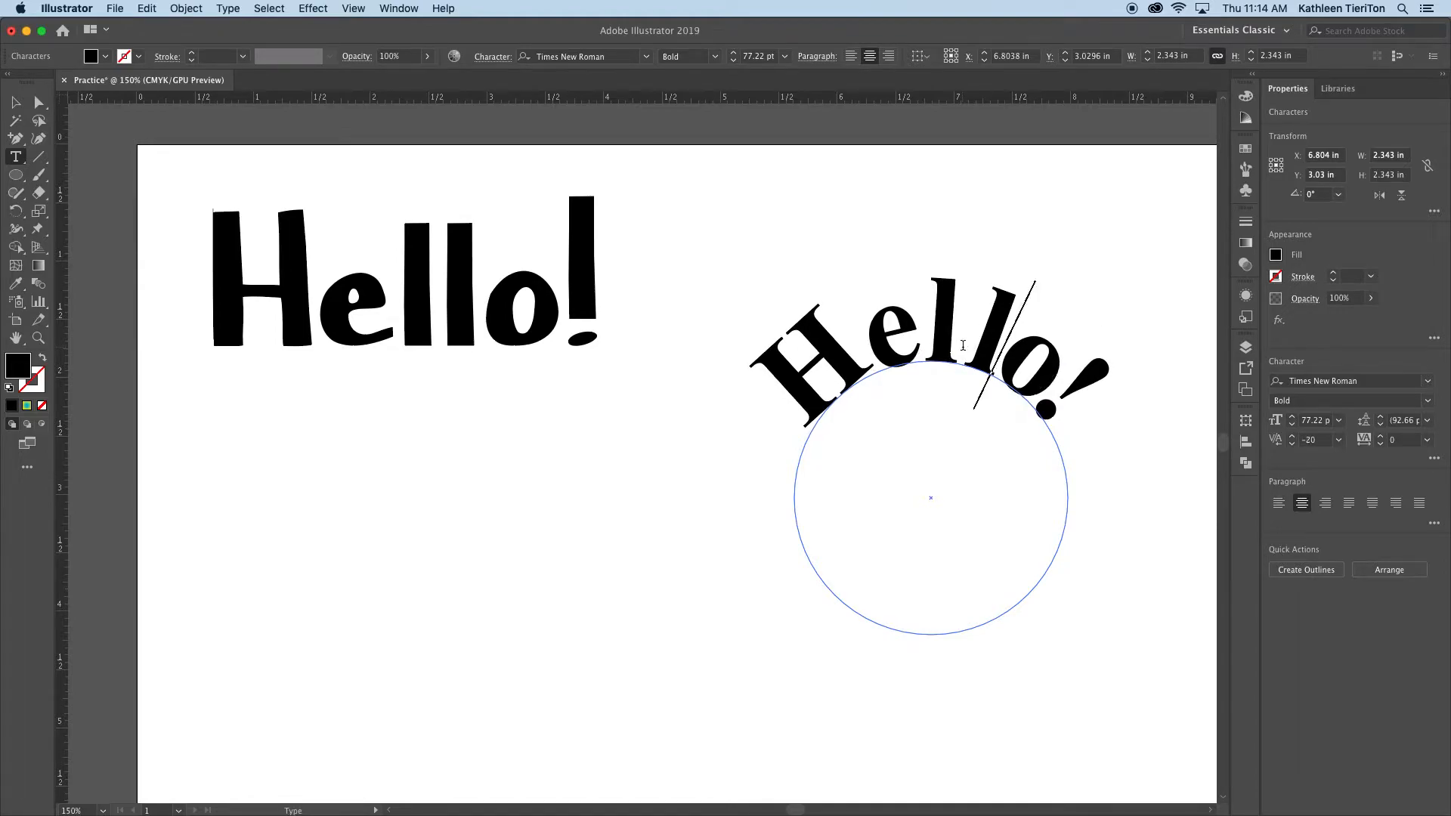
{"action": "key", "text": "Escape"}
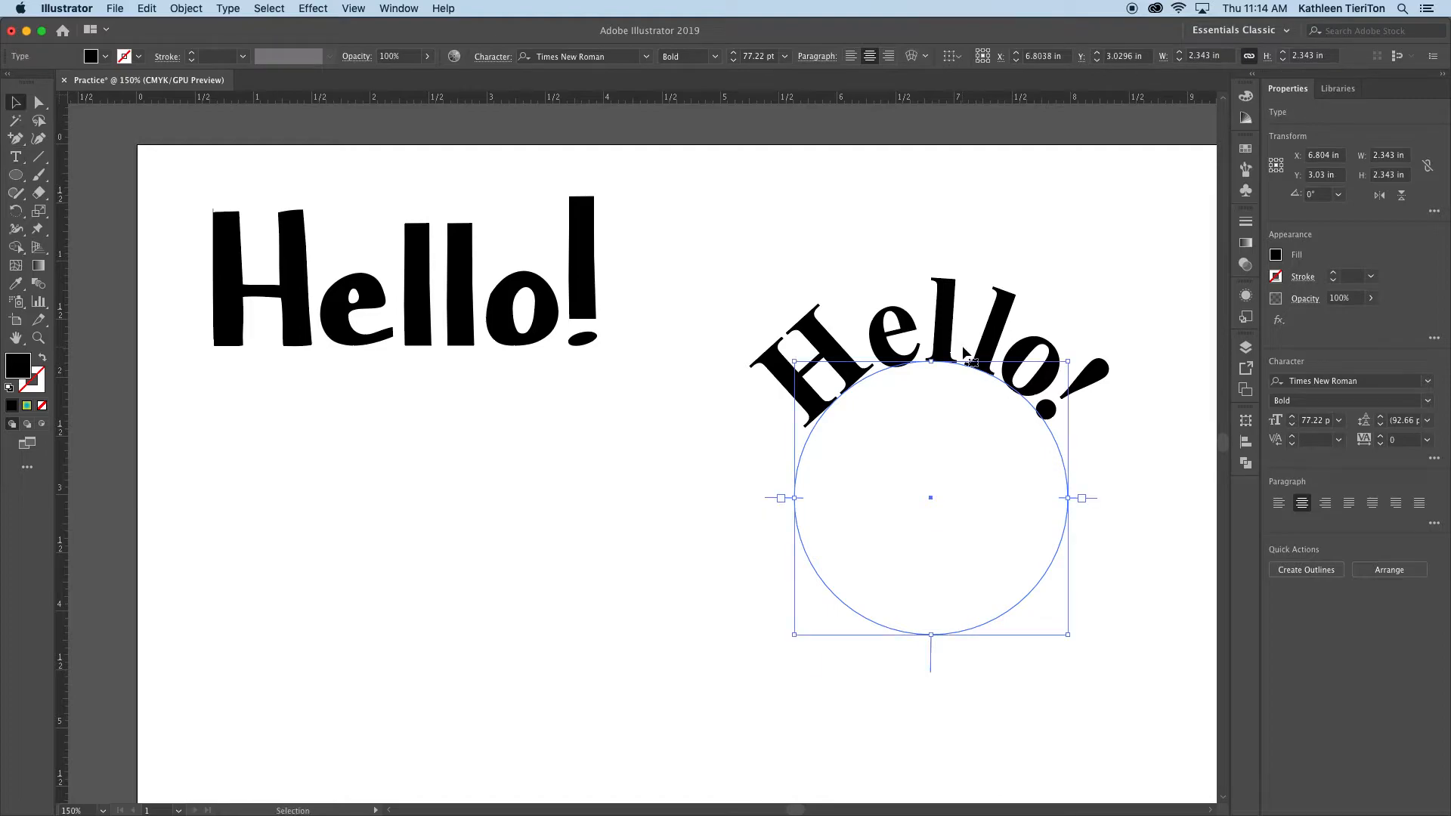
{"action": "left_click", "coordinate": [705, 431]}
Step: Duplicate the straight Chisel Mark "Hello!" directly below the original
{"action": "left_click", "coordinate": [440, 294]}
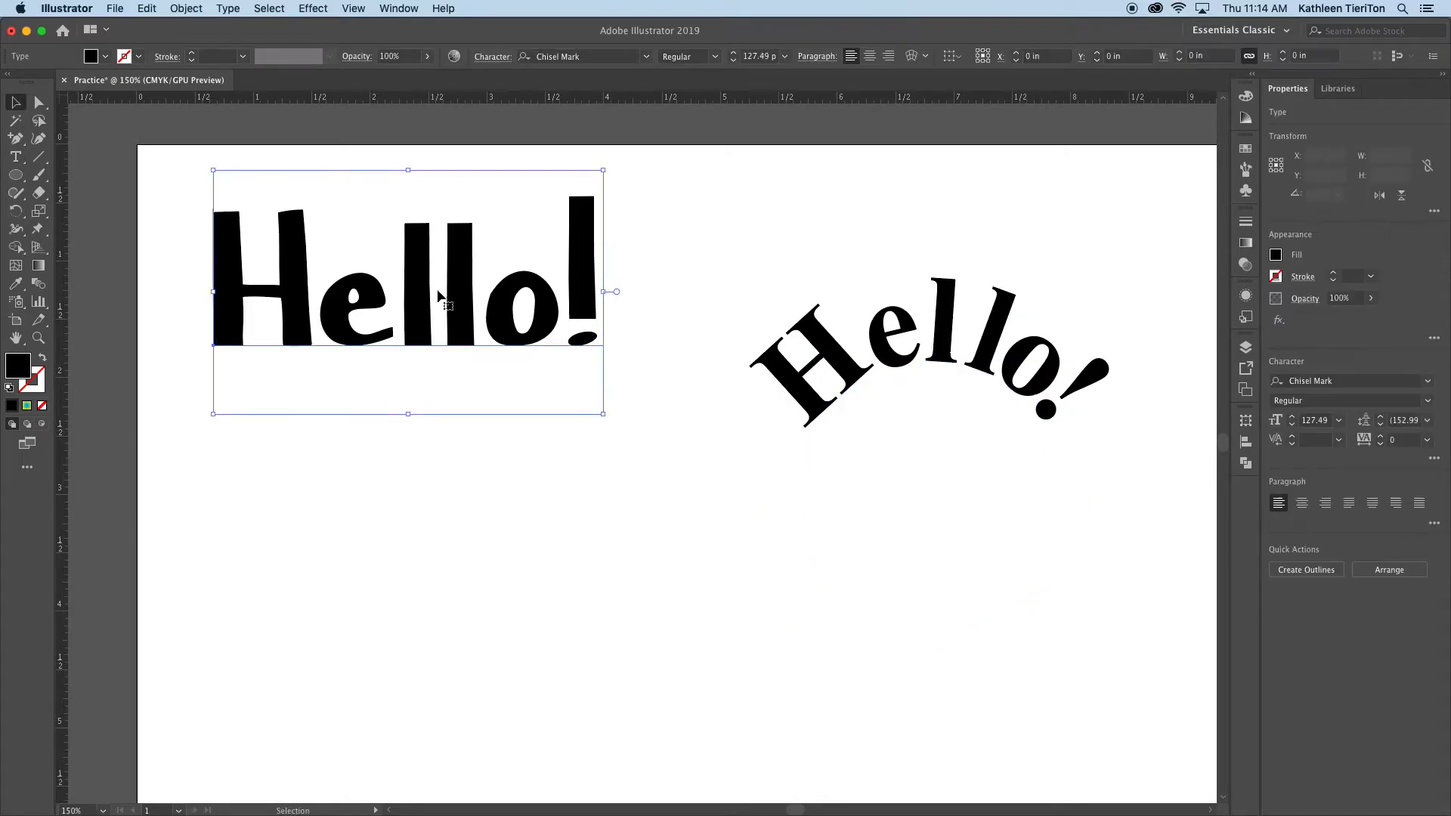
{"action": "left_click_drag", "start_coordinate": [431, 303], "coordinate": [431, 587]}
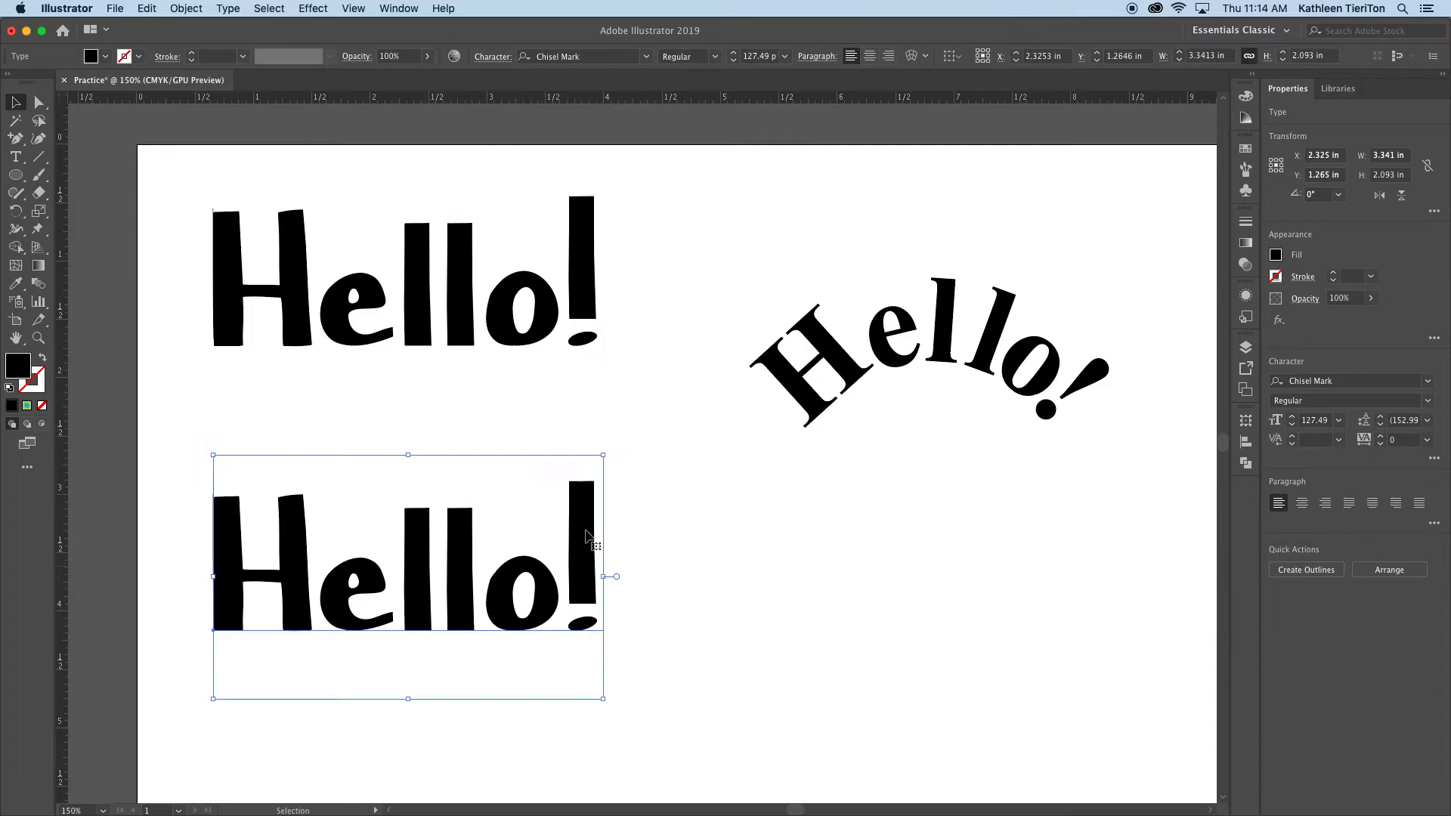
{"action": "left_click", "coordinate": [645, 463]}
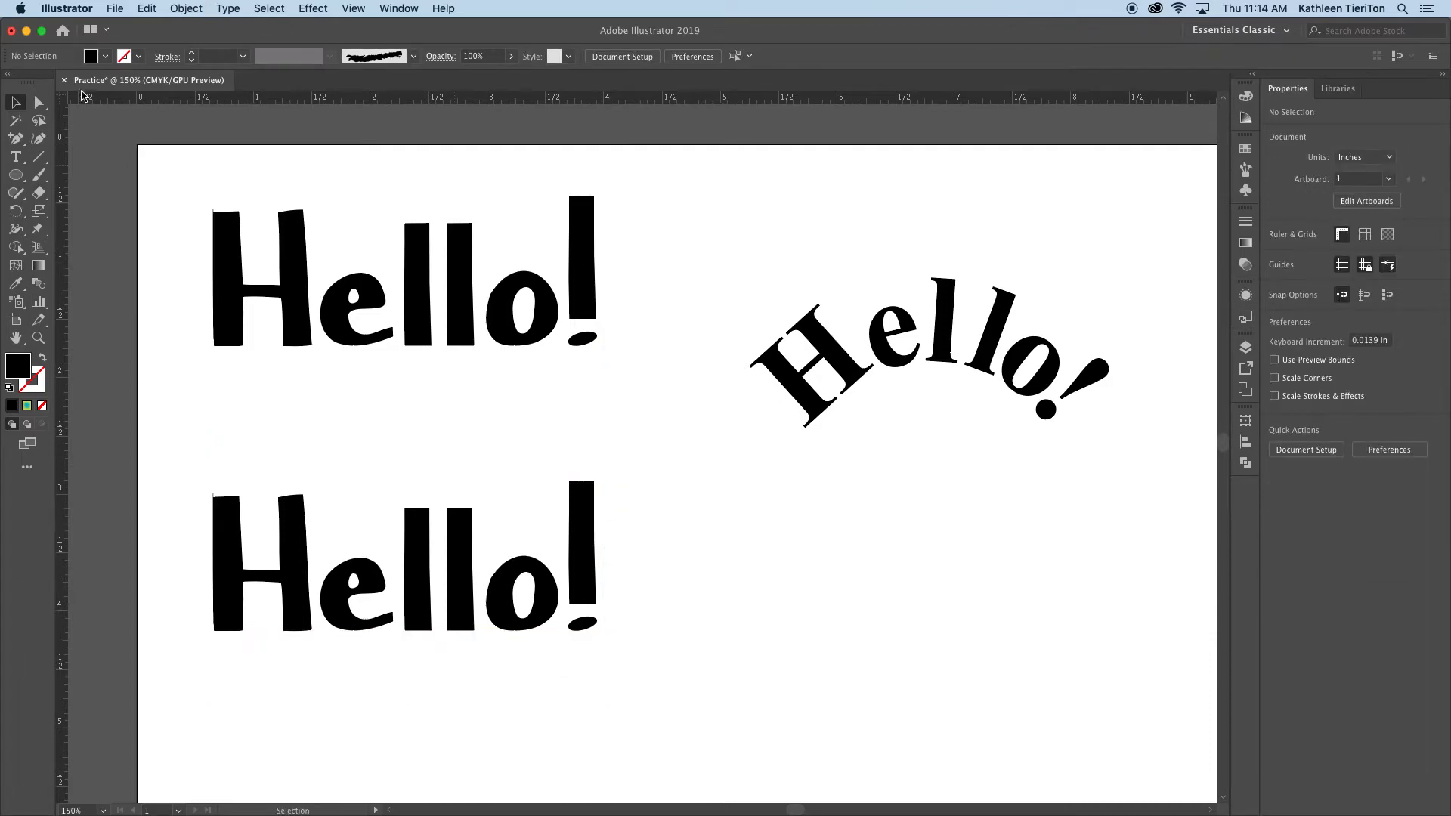
Step: Draw a circle about 2.74 in wide, center it over the copied "Hello!" and bring it to the front
{"action": "left_click_drag", "start_coordinate": [15, 174], "coordinate": [96, 216]}
{"action": "left_click_drag", "start_coordinate": [364, 427], "coordinate": [683, 748]}
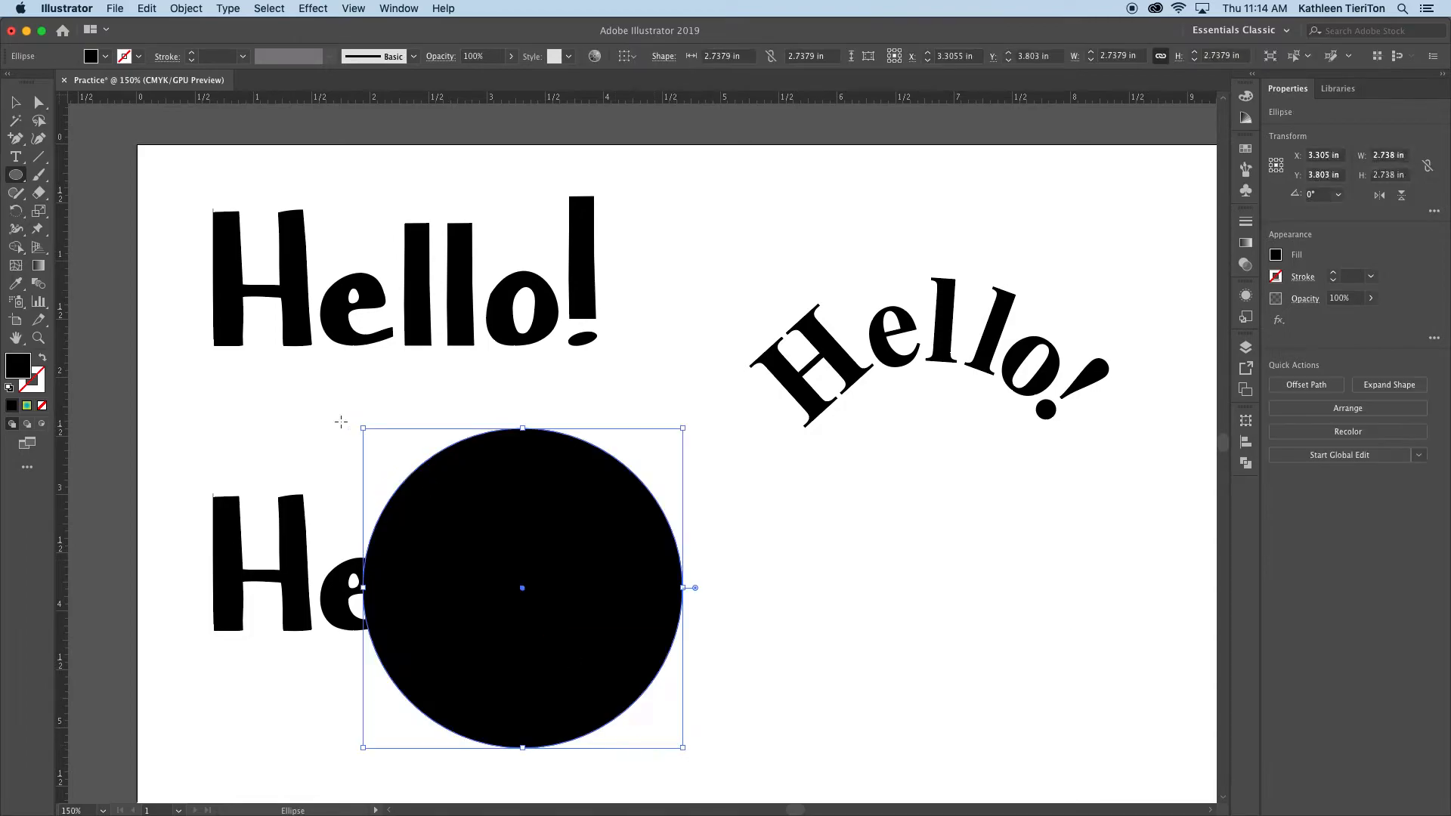
{"action": "key", "text": "v"}
{"action": "left_click", "coordinate": [525, 589]}
{"action": "left_click_drag", "start_coordinate": [525, 588], "coordinate": [380, 575]}
{"action": "right_click", "coordinate": [380, 575]}
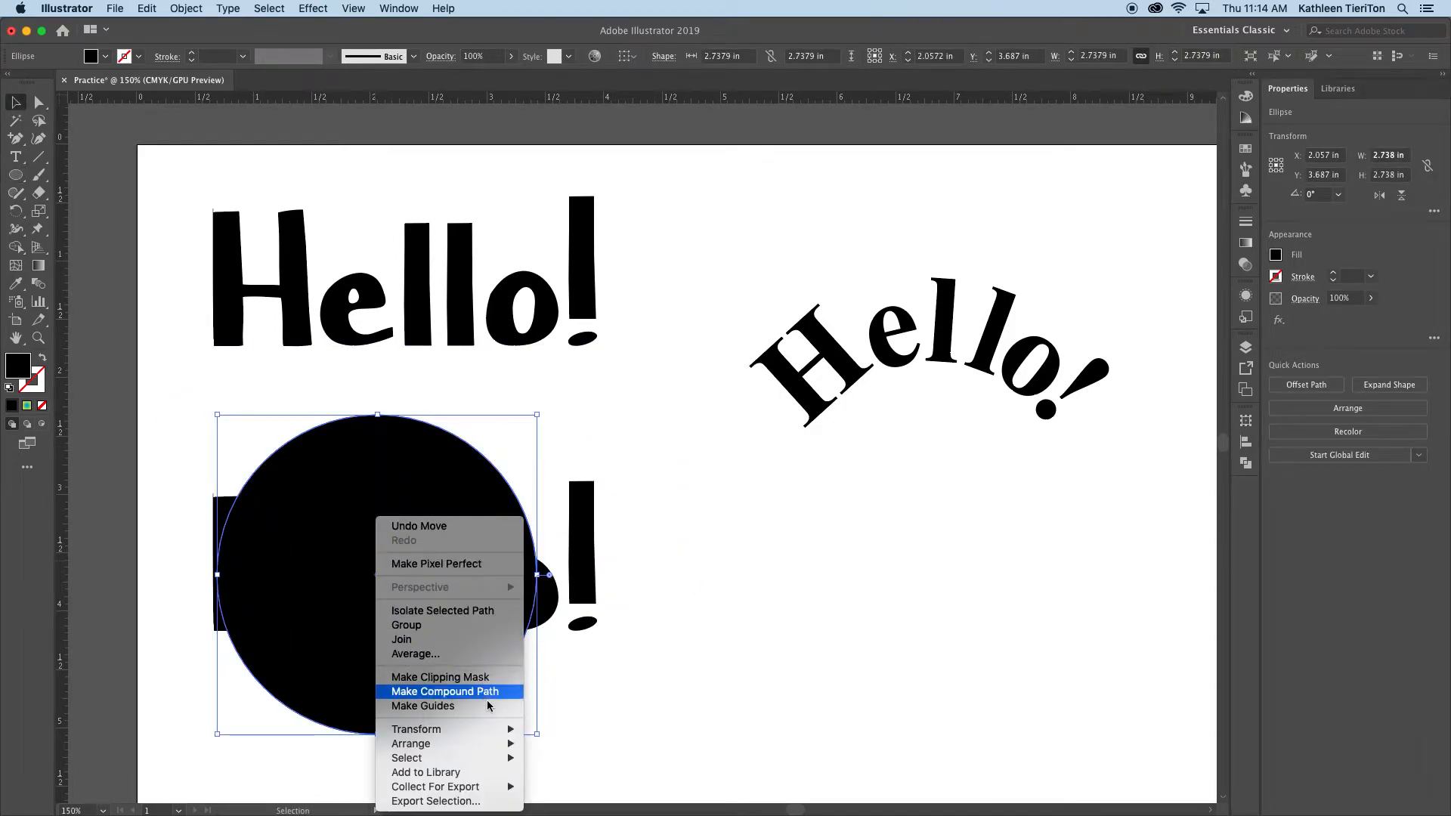
{"action": "mouse_move", "coordinate": [439, 743]}
{"action": "left_click", "coordinate": [588, 739]}
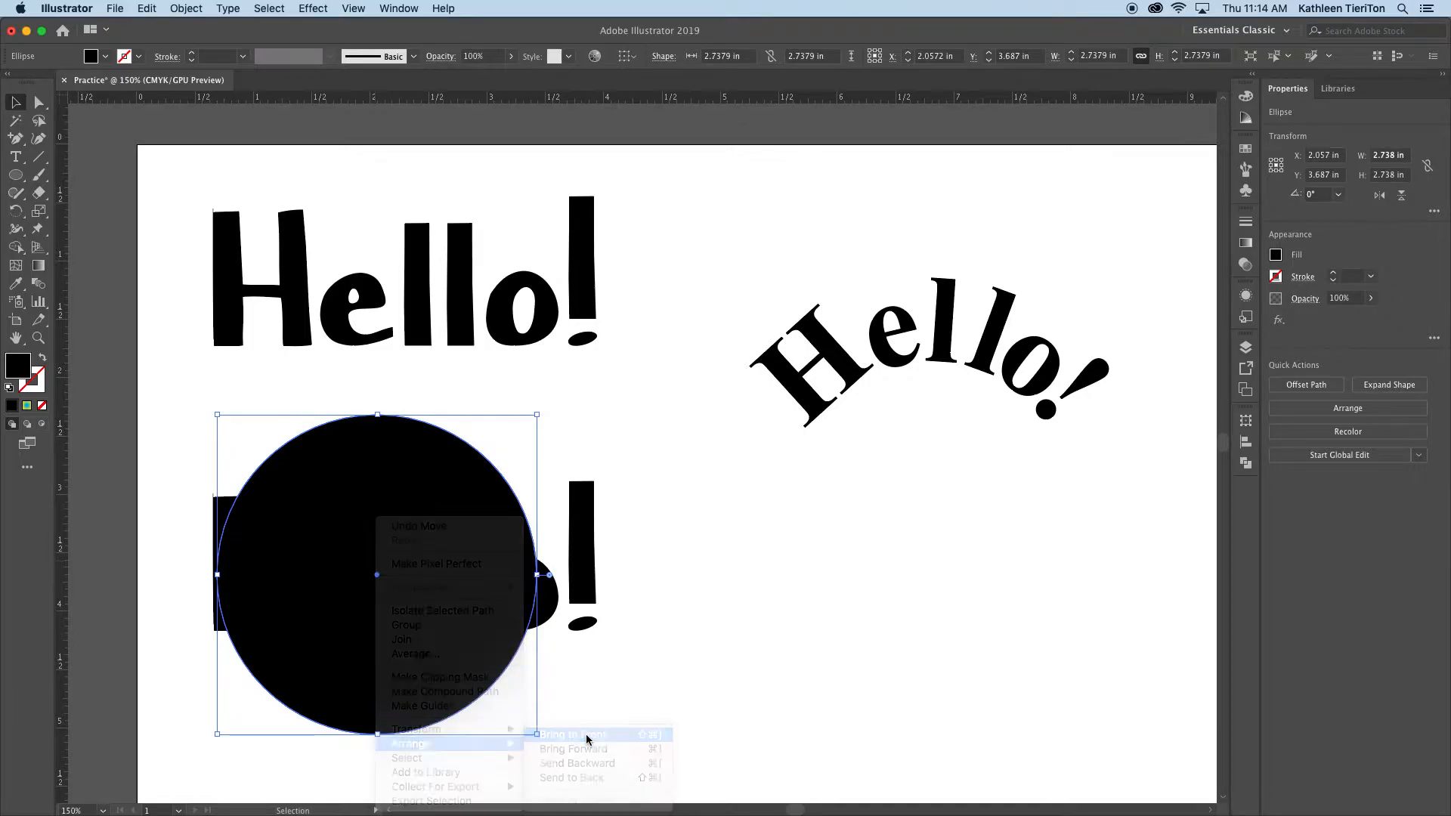
{"action": "left_click", "coordinate": [185, 444]}
Step: Distort the copied "Hello!" into the circle's shape with an Envelope Distort made with the top object
{"action": "left_click_drag", "start_coordinate": [174, 458], "coordinate": [625, 687]}
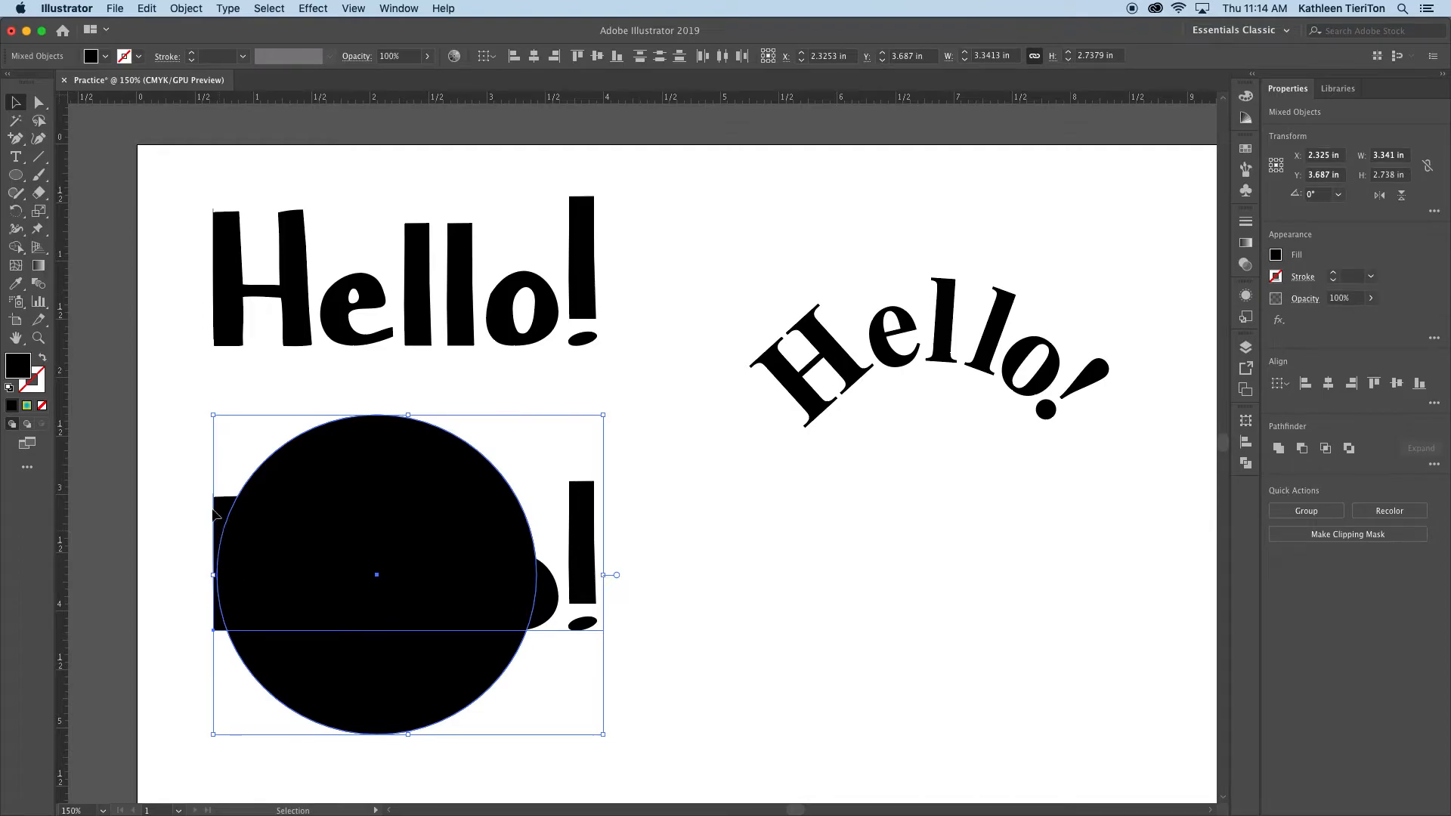
{"action": "left_click", "coordinate": [194, 9]}
{"action": "mouse_move", "coordinate": [284, 389]}
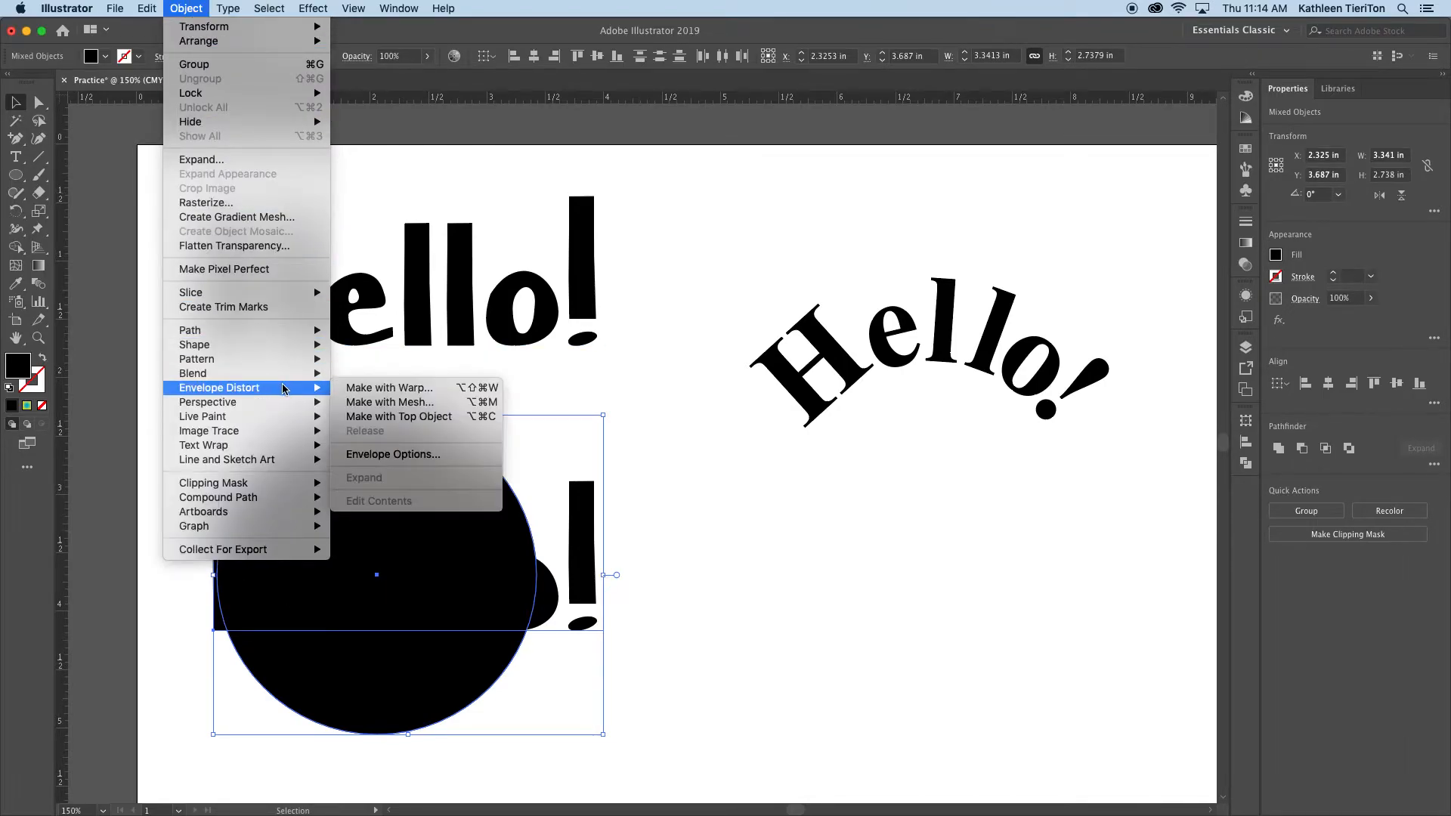
{"action": "left_click", "coordinate": [376, 418]}
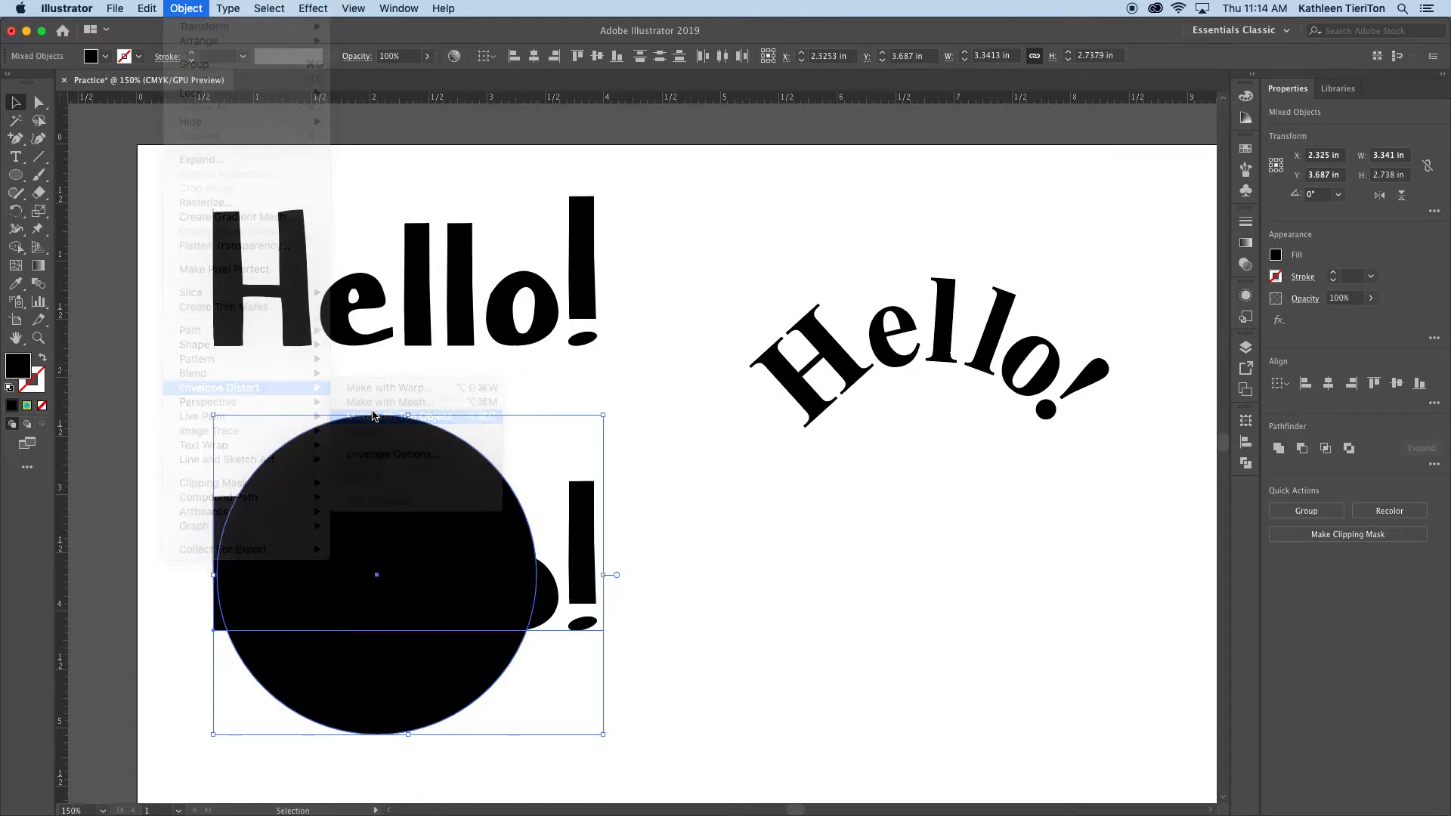
{"action": "left_click", "coordinate": [710, 612]}
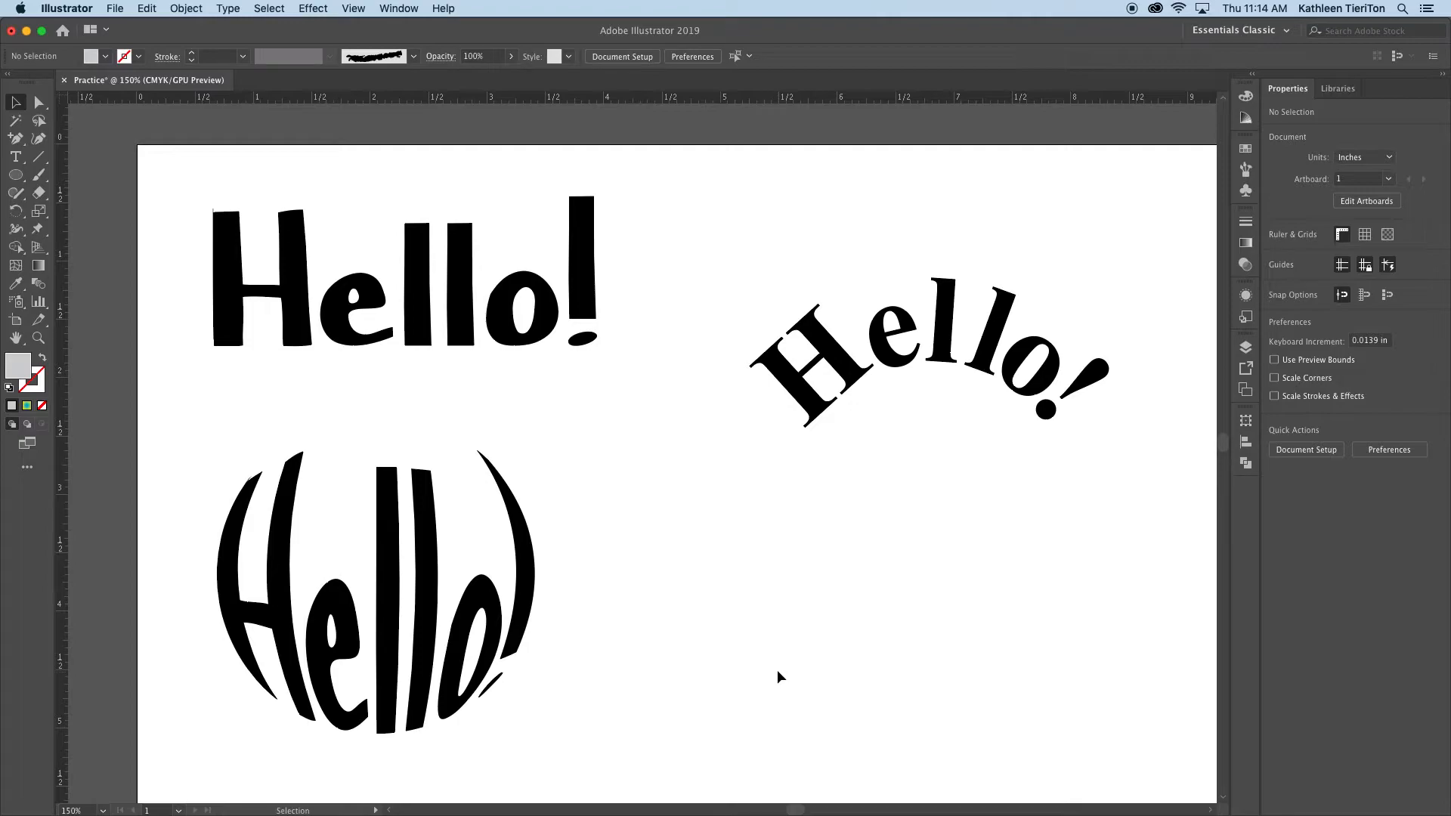
Step: Adjust the letter kerning of the "Hello!" inside the circular envelope, setting the spacing before the H to -20, and leave isolation mode
{"action": "double_click", "coordinate": [446, 652]}
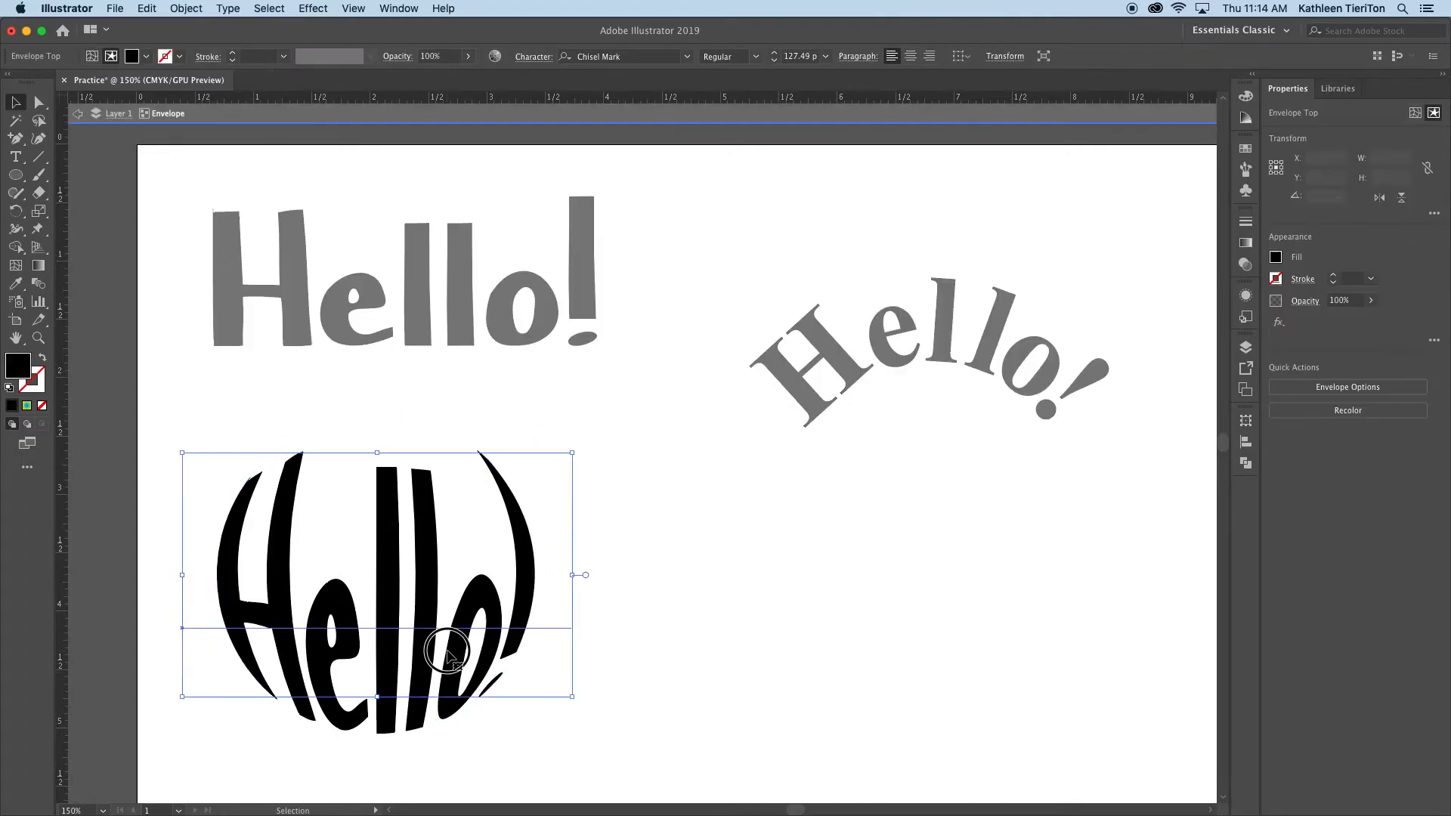
{"action": "double_click", "coordinate": [415, 619]}
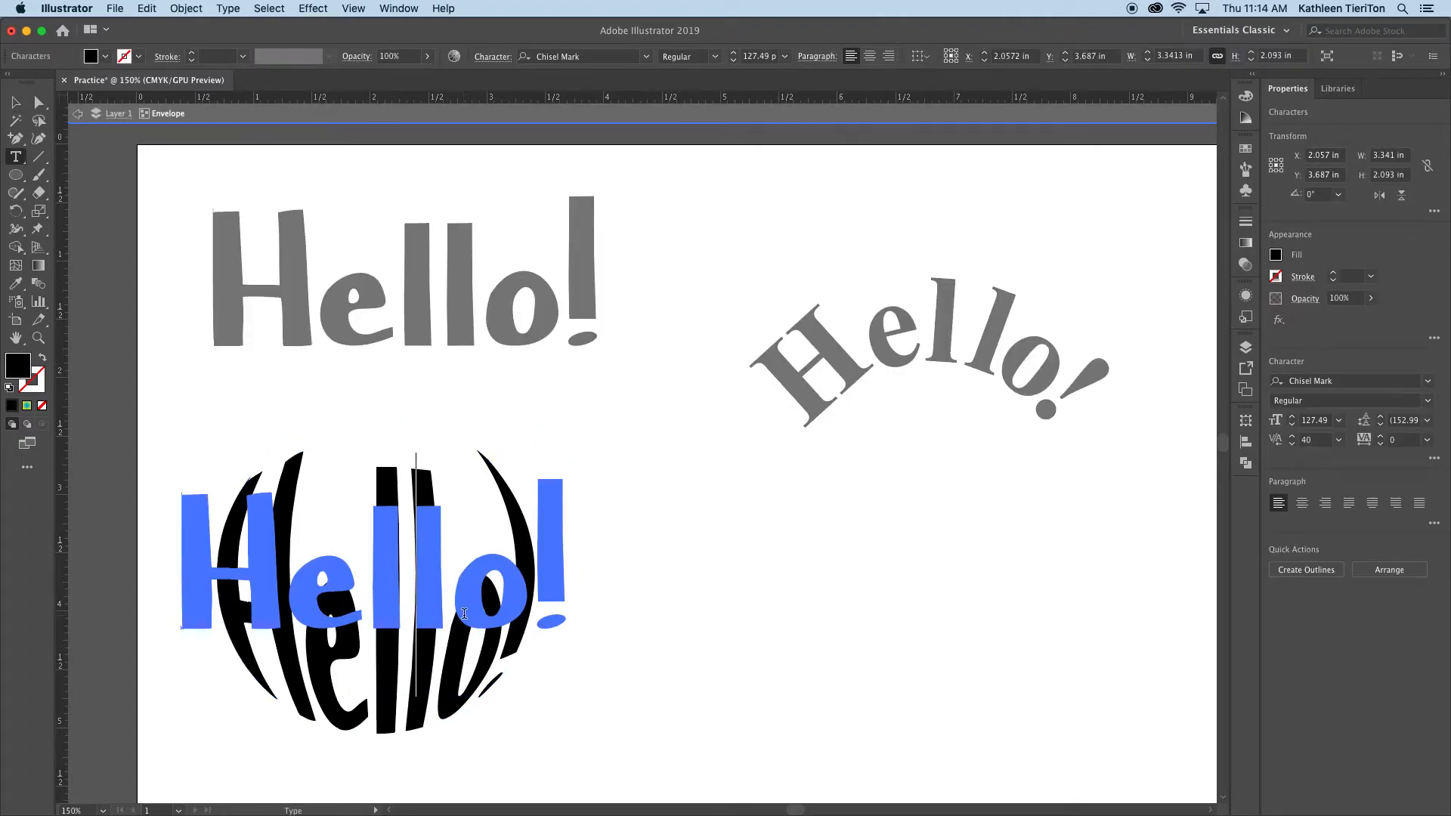
{"action": "key", "text": "alt+Right"}
{"action": "key", "text": "alt+Left"}
{"action": "key", "text": "Right"}
{"action": "key", "text": "Right"}
{"action": "key", "text": "Left"}
{"action": "key", "text": "Left"}
{"action": "key", "text": "Left"}
{"action": "key", "text": "Left"}
{"action": "key", "text": "alt+Right"}
{"action": "key", "text": "alt+Right"}
{"action": "key", "text": "Left"}
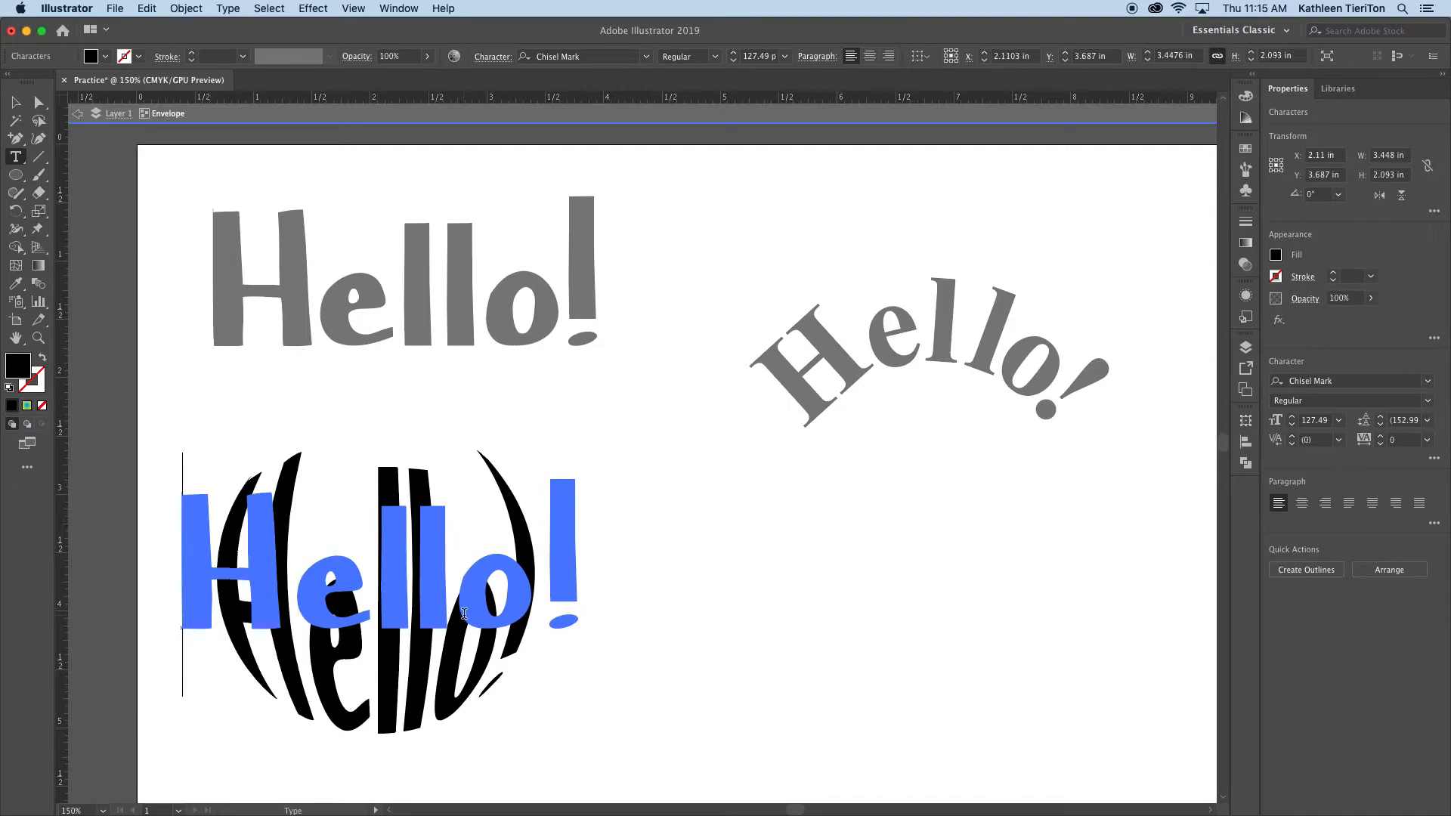
{"action": "key", "text": "alt+Right"}
{"action": "key", "text": "alt+Right"}
{"action": "key", "text": "alt+Left"}
{"action": "key", "text": "alt+Left"}
{"action": "key", "text": "alt+Left"}
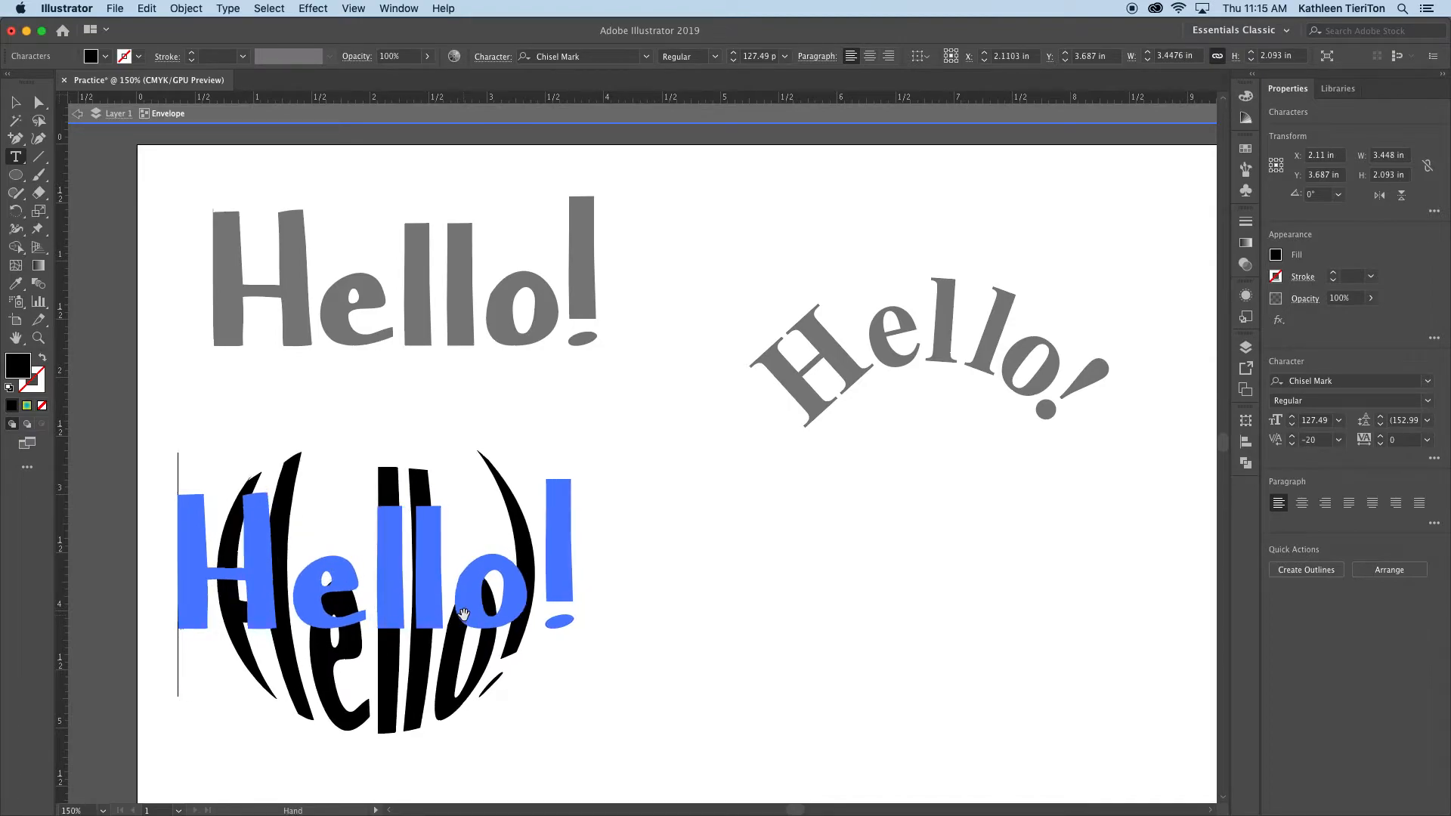
{"action": "key", "text": "Escape"}
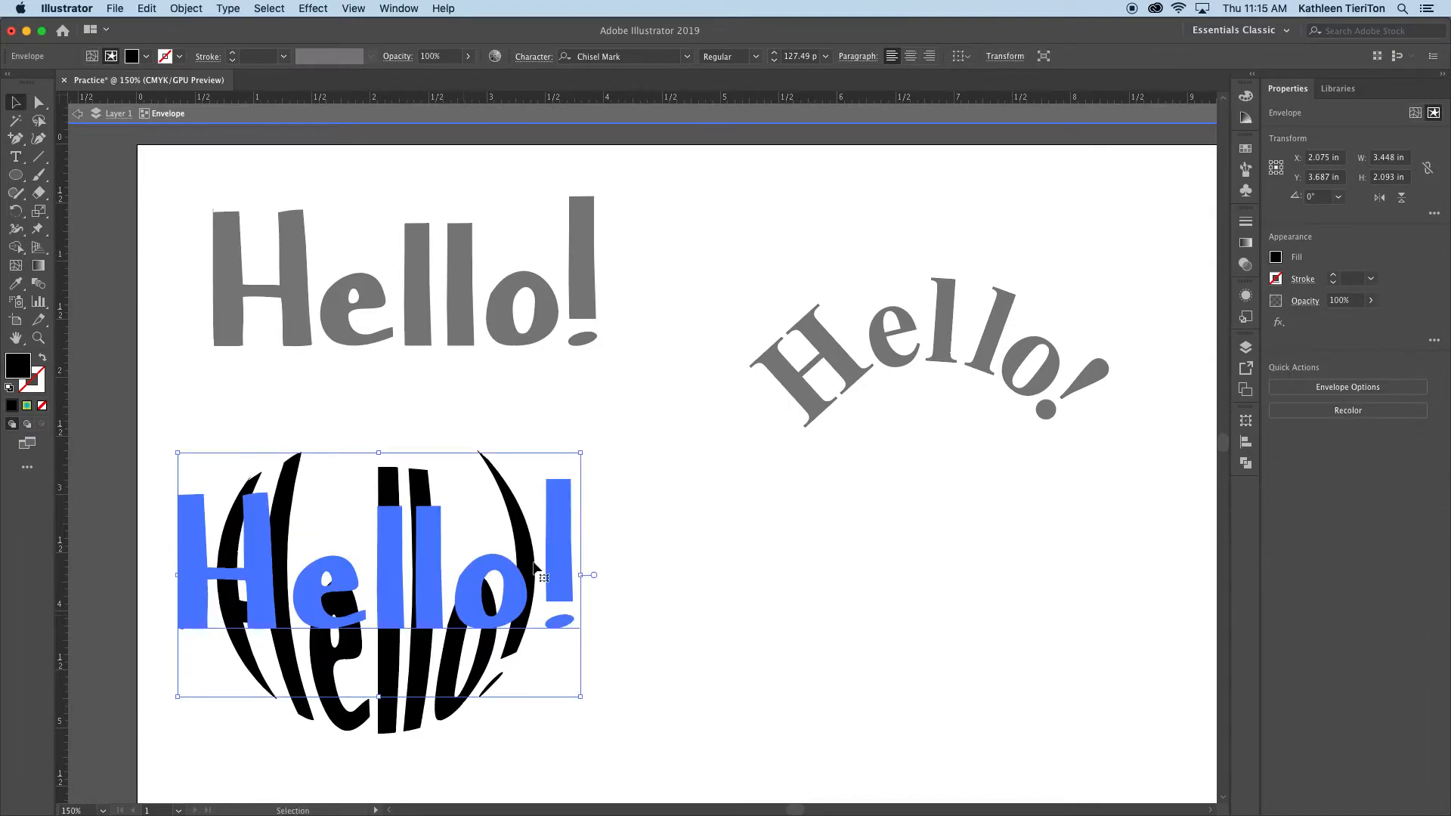
{"action": "double_click", "coordinate": [860, 601]}
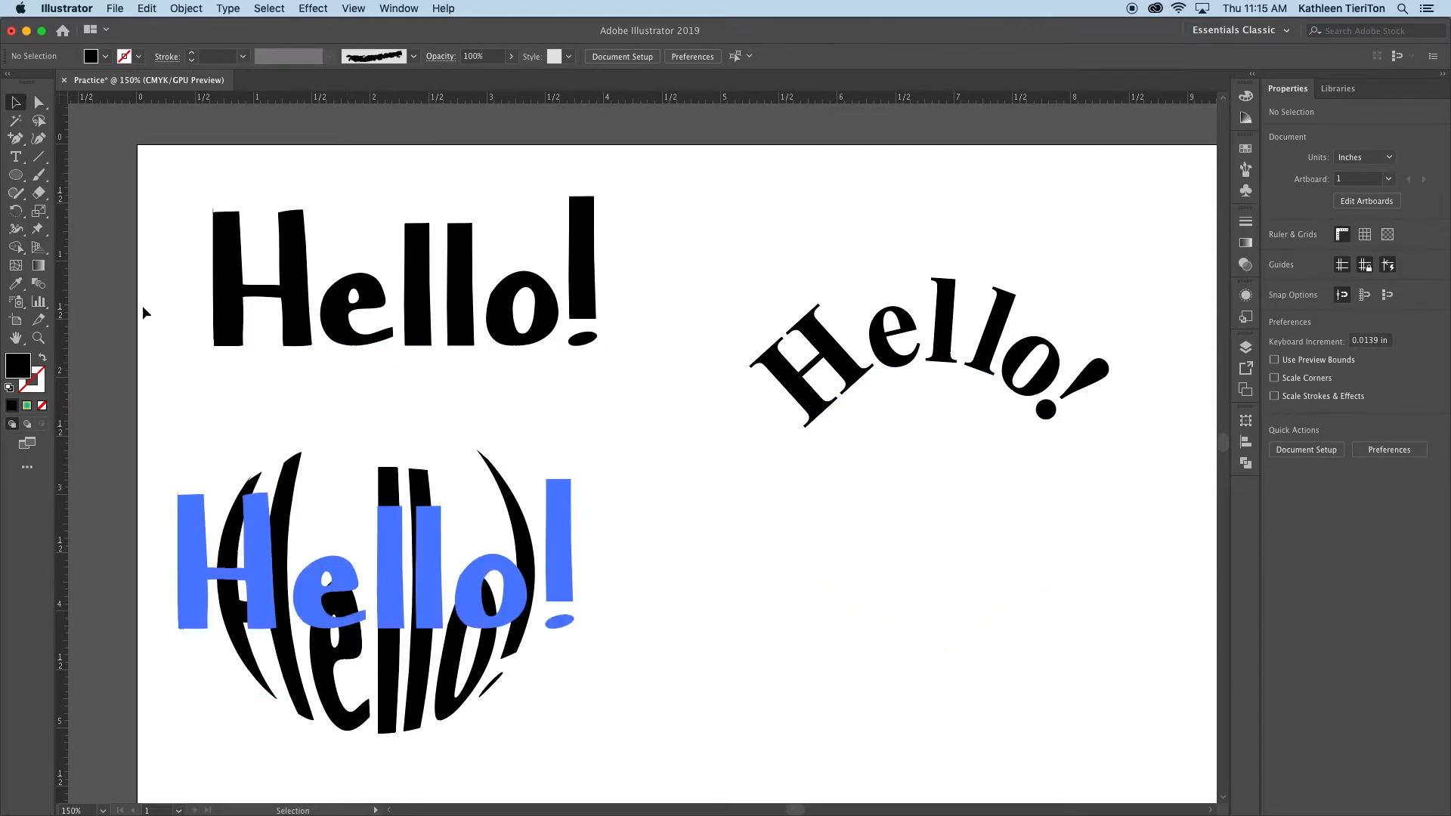
Step: Select the circular envelope "Hello!" and review the Envelope Distort commands available for it
{"action": "left_click", "coordinate": [229, 7]}
{"action": "left_click", "coordinate": [330, 508]}
{"action": "left_click", "coordinate": [303, 518]}
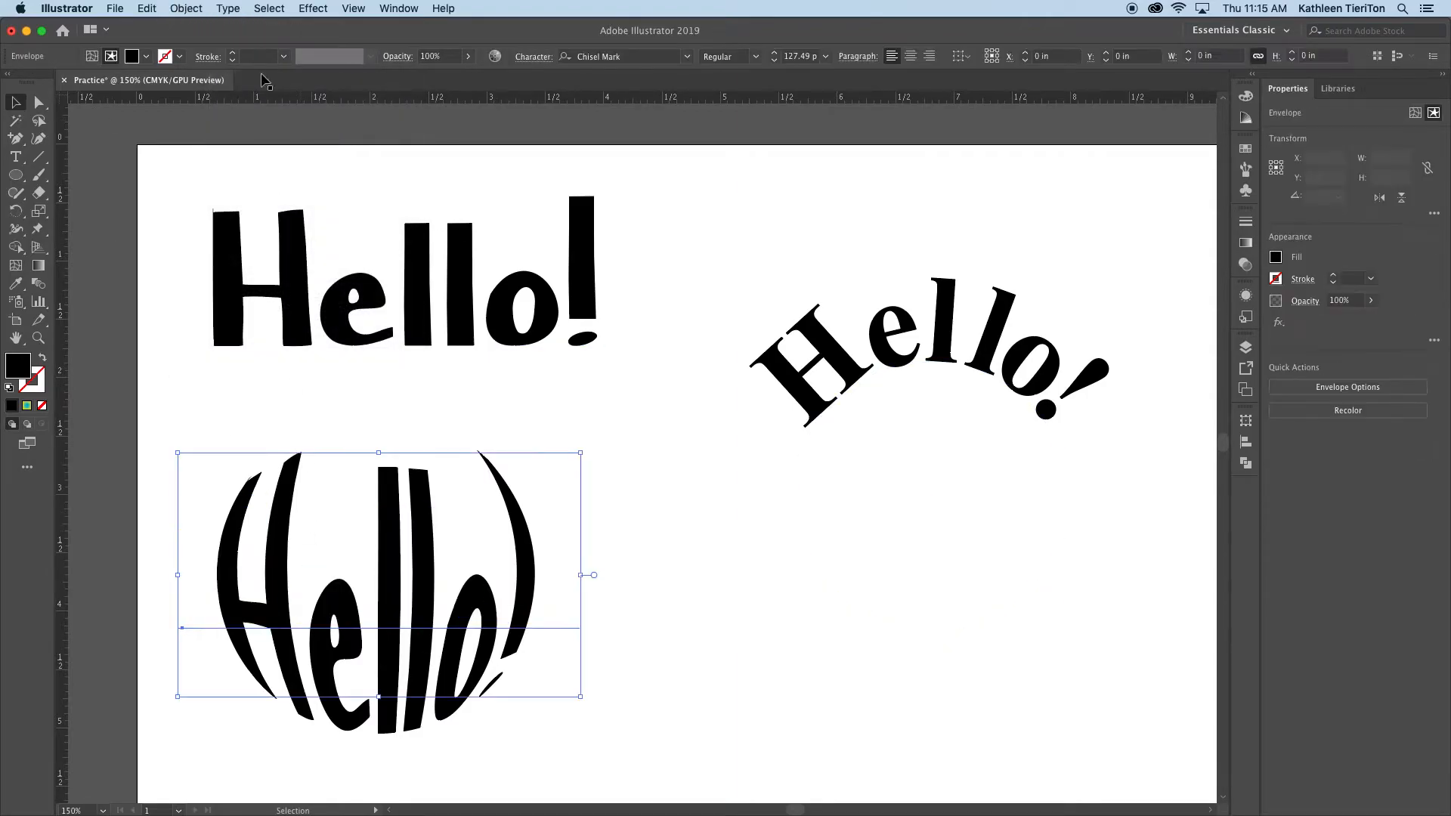
{"action": "left_click", "coordinate": [180, 14]}
{"action": "mouse_move", "coordinate": [279, 396]}
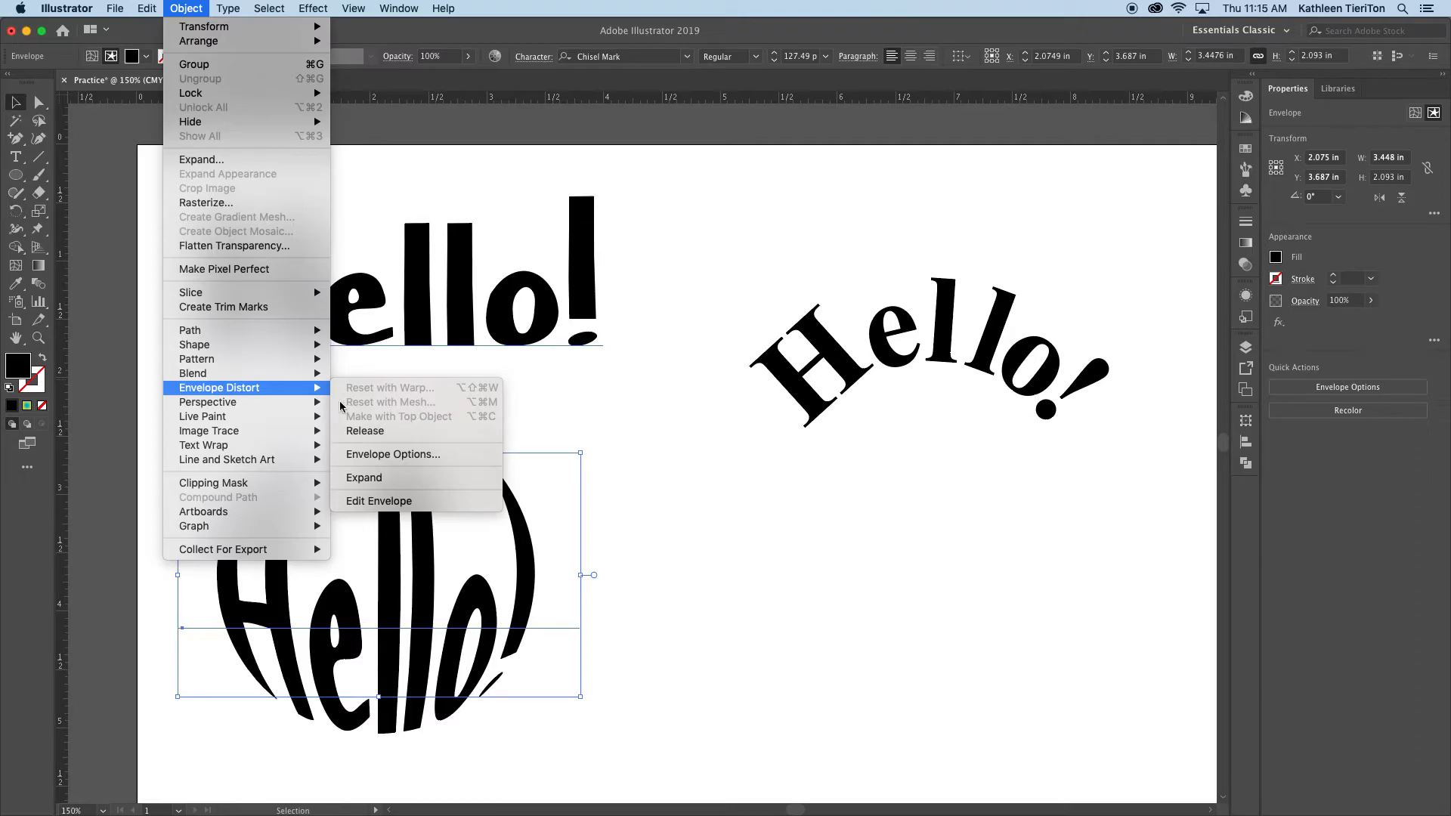
{"action": "left_click", "coordinate": [718, 502]}
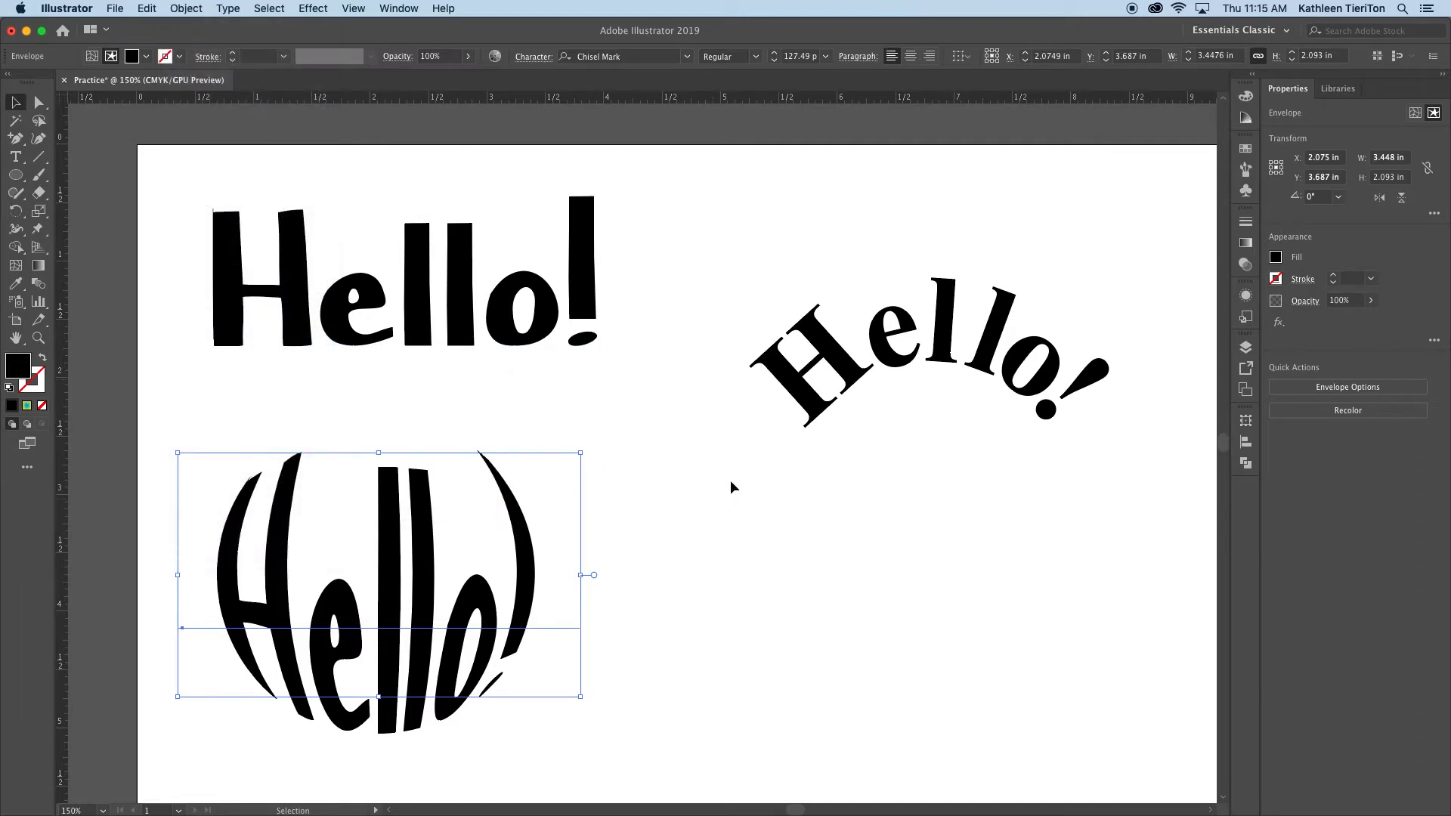
Step: Duplicate the straight Chisel Mark "Hello!" into the empty area below the arched "Hello!"
{"action": "left_click", "coordinate": [472, 297]}
{"action": "left_click_drag", "start_coordinate": [472, 298], "coordinate": [951, 644]}
{"action": "left_click_drag", "start_coordinate": [858, 524], "coordinate": [583, 287]}
{"action": "left_click", "coordinate": [650, 427]}
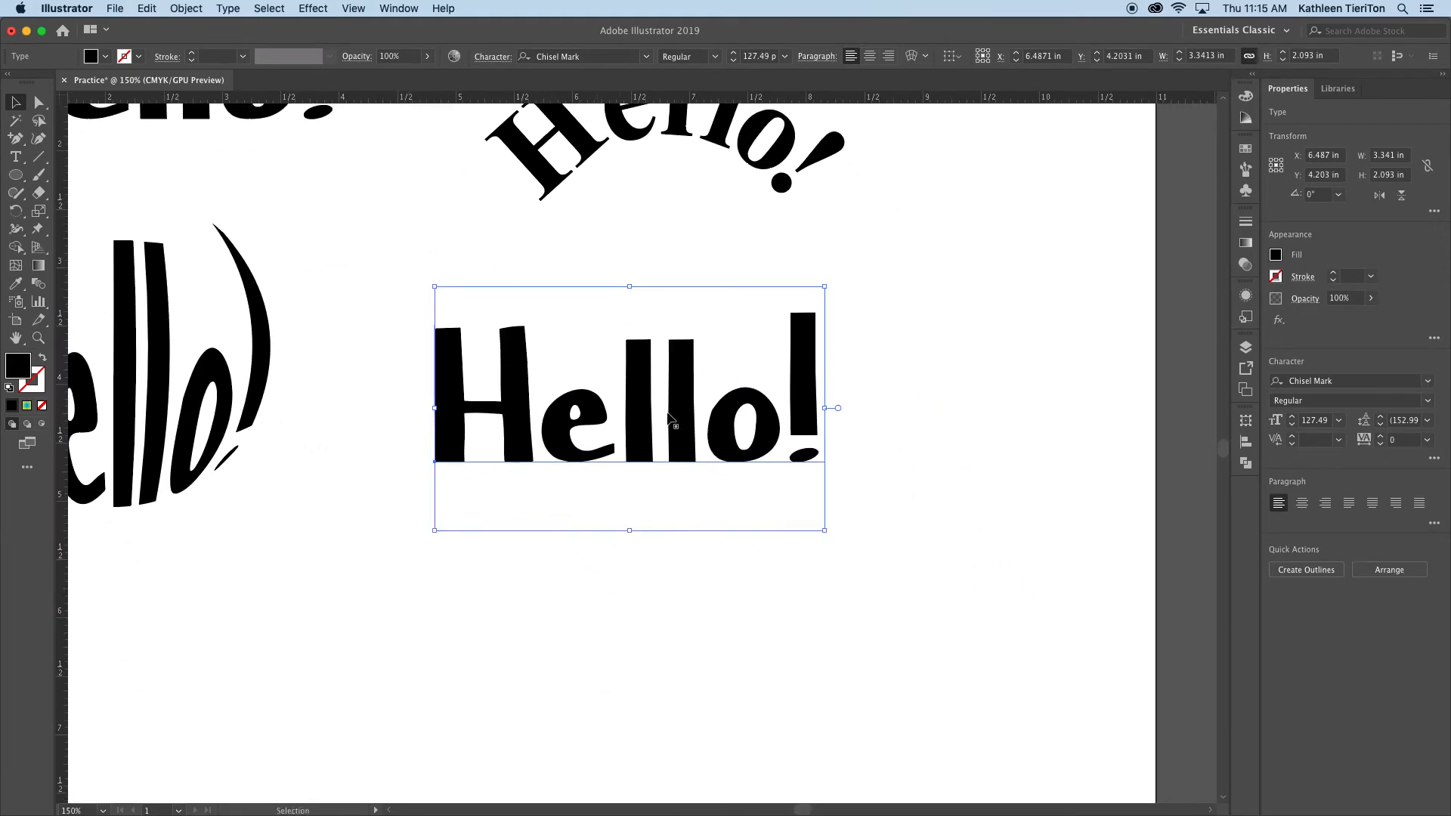
{"action": "left_click_drag", "start_coordinate": [643, 427], "coordinate": [653, 459]}
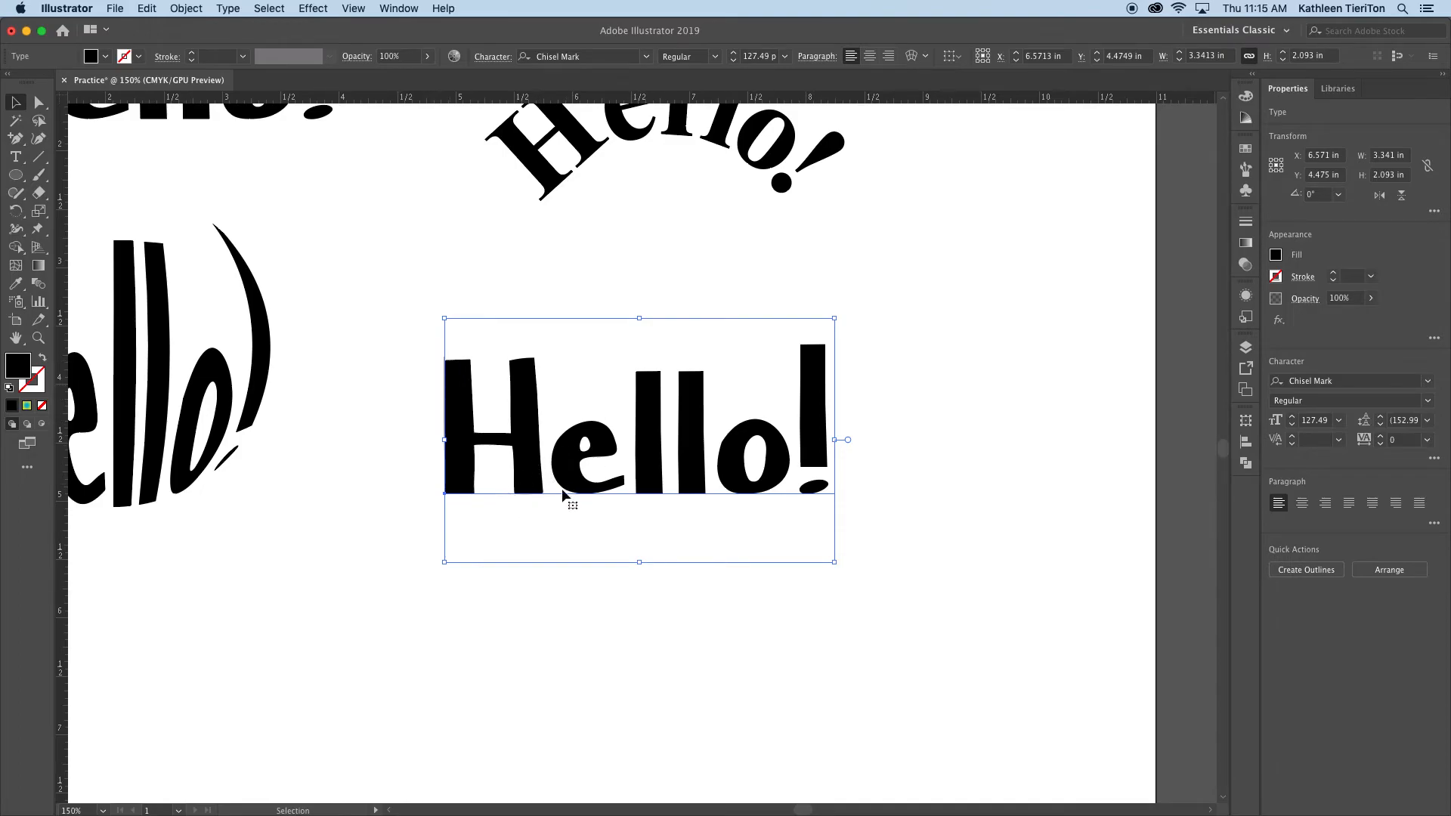
Step: Convert the new "Hello!" copy to outlines and examine the resulting letter shapes up close
{"action": "right_click", "coordinate": [581, 468]}
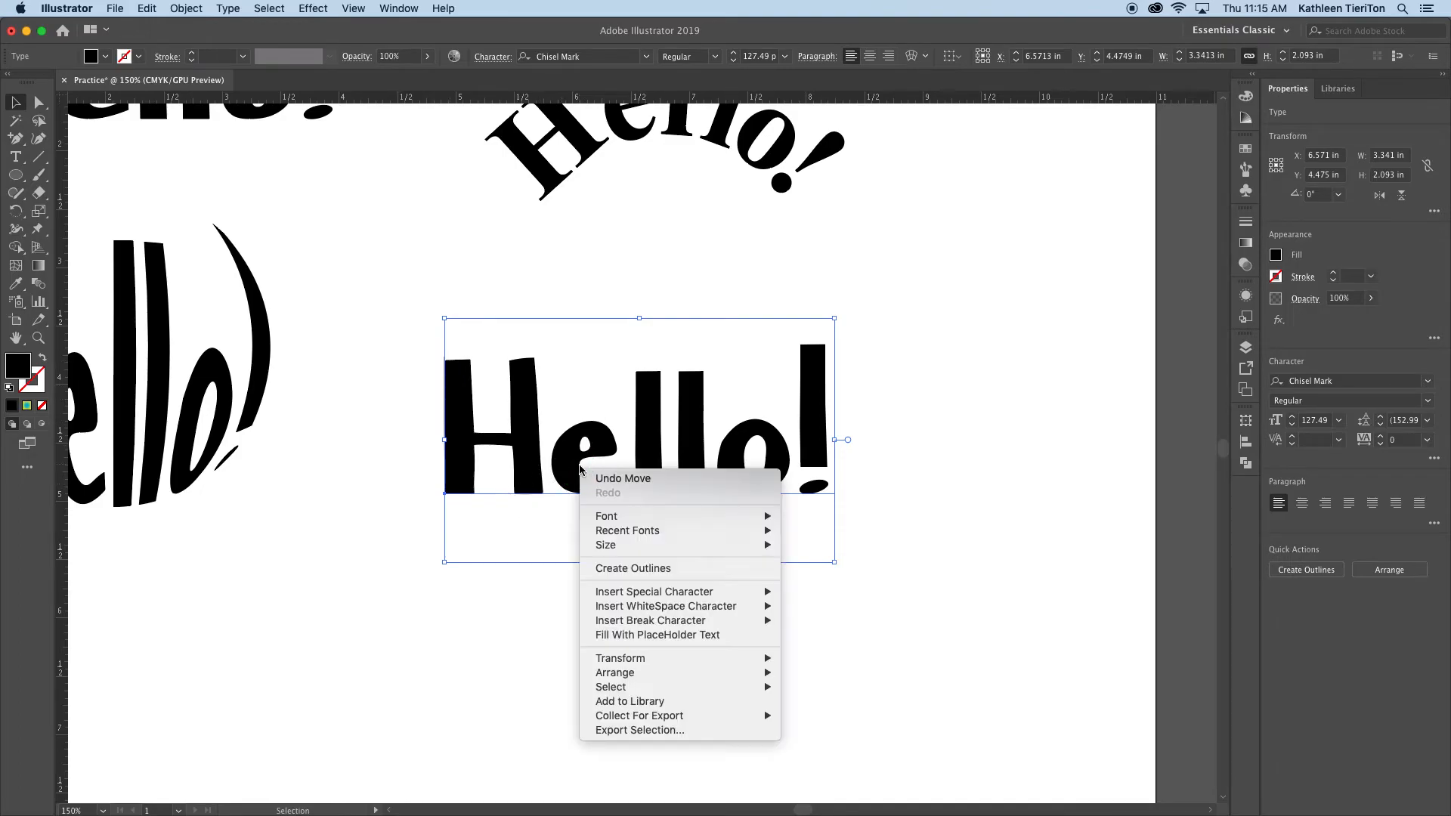
{"action": "left_click", "coordinate": [631, 570]}
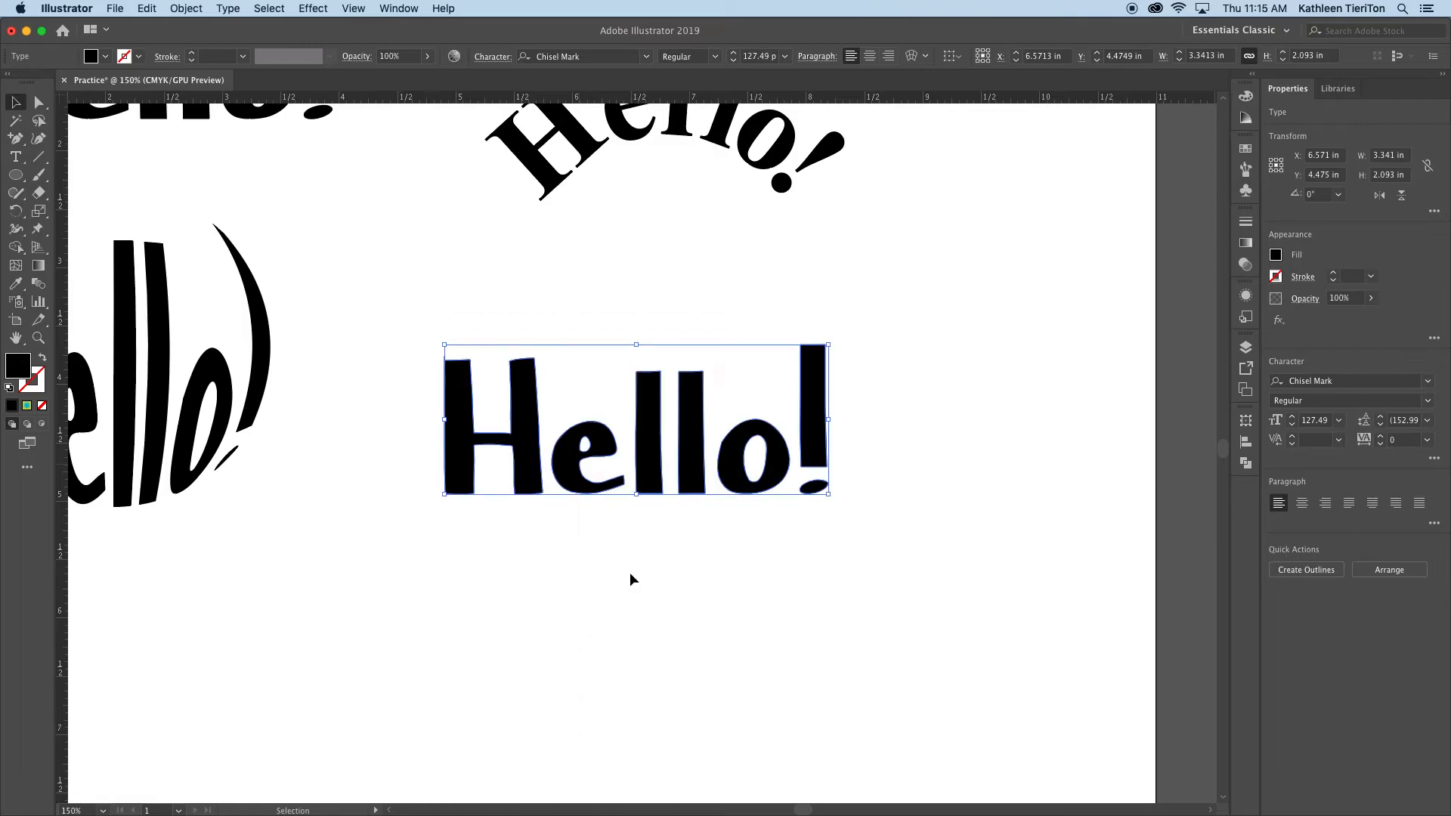
{"action": "key", "text": "super+equal"}
{"action": "key", "text": "super+equal"}
{"action": "key", "text": "super+equal"}
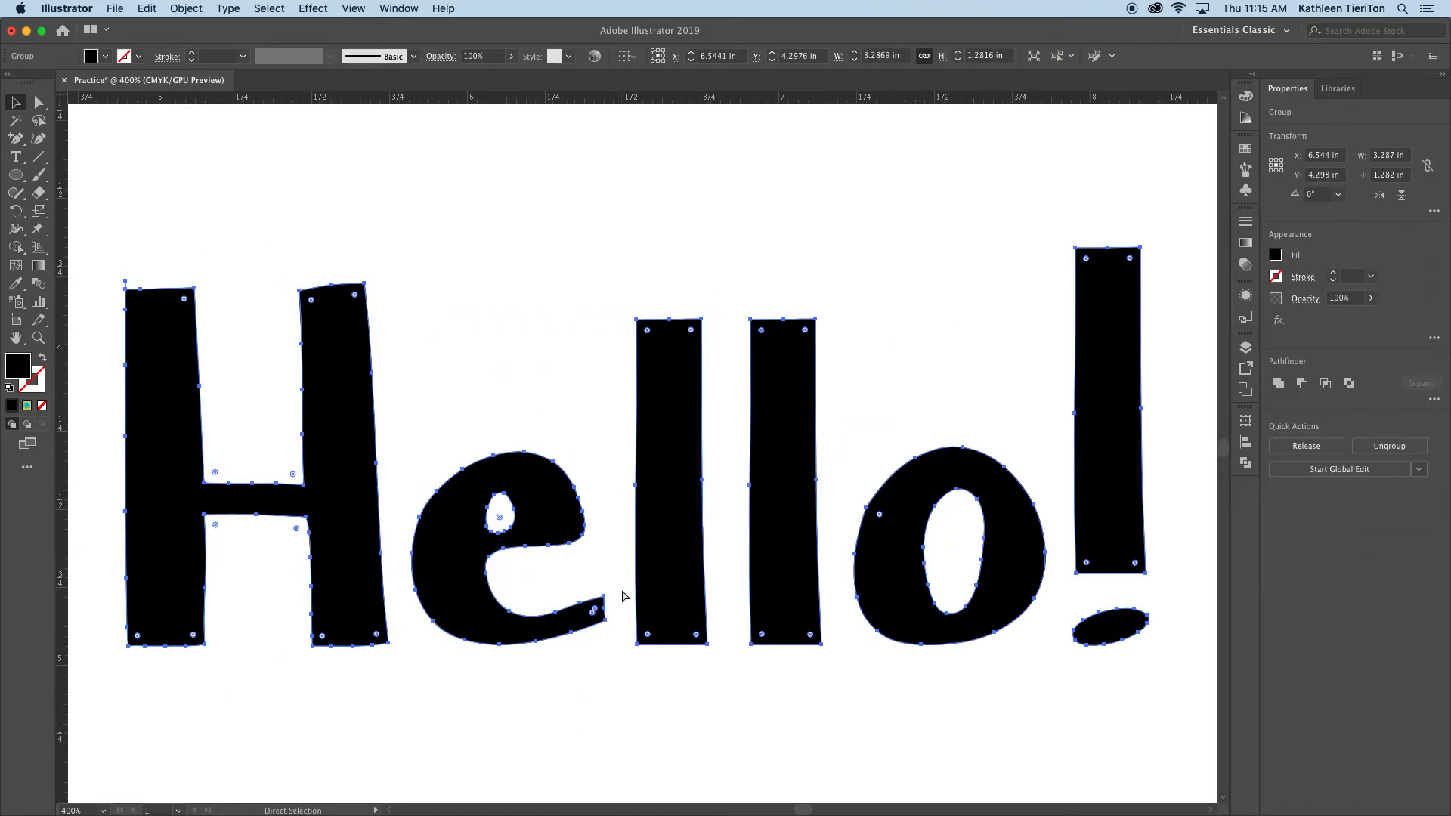
{"action": "left_click", "coordinate": [566, 566]}
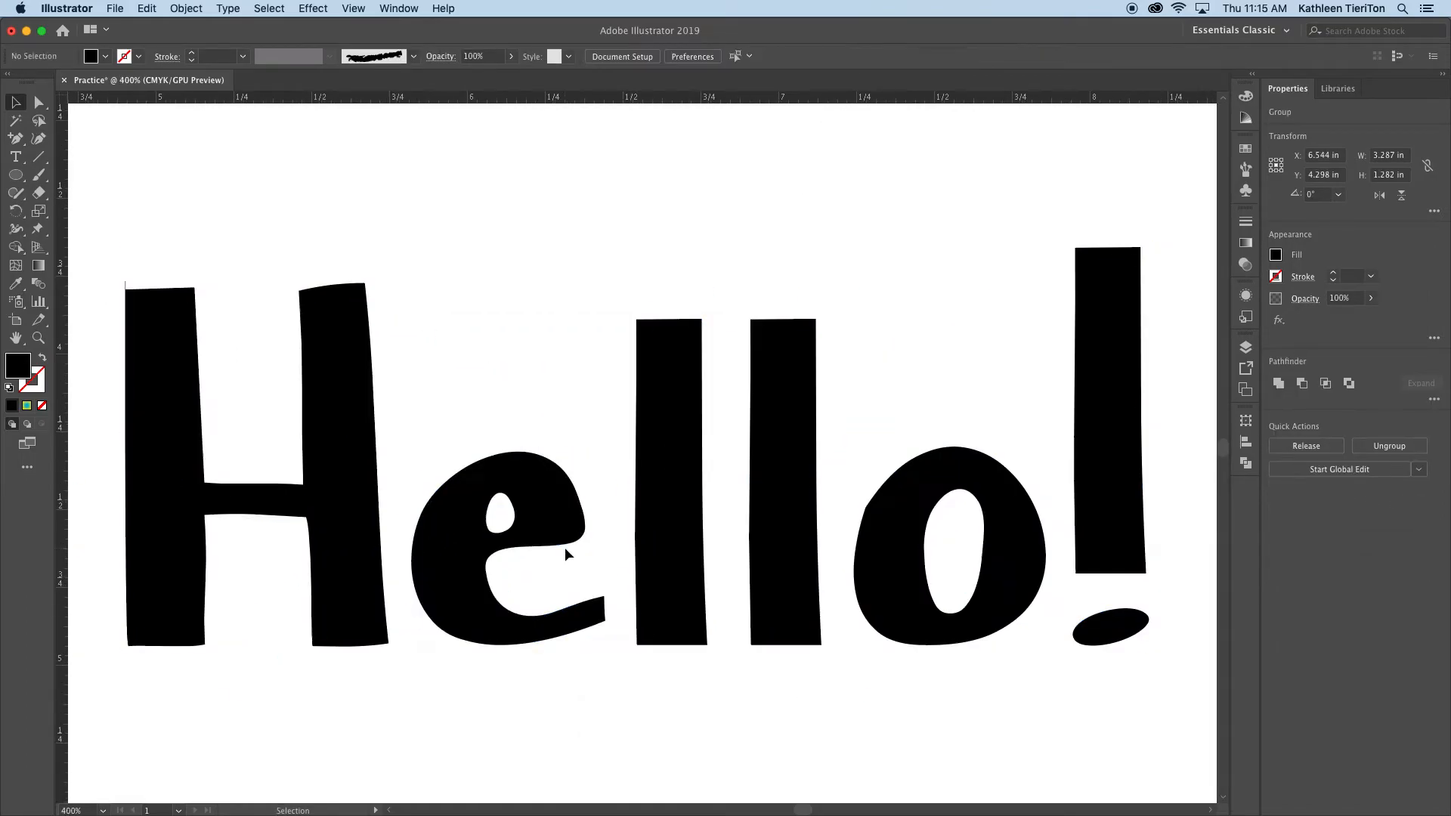
{"action": "left_click", "coordinate": [551, 510]}
{"action": "left_click", "coordinate": [508, 457]}
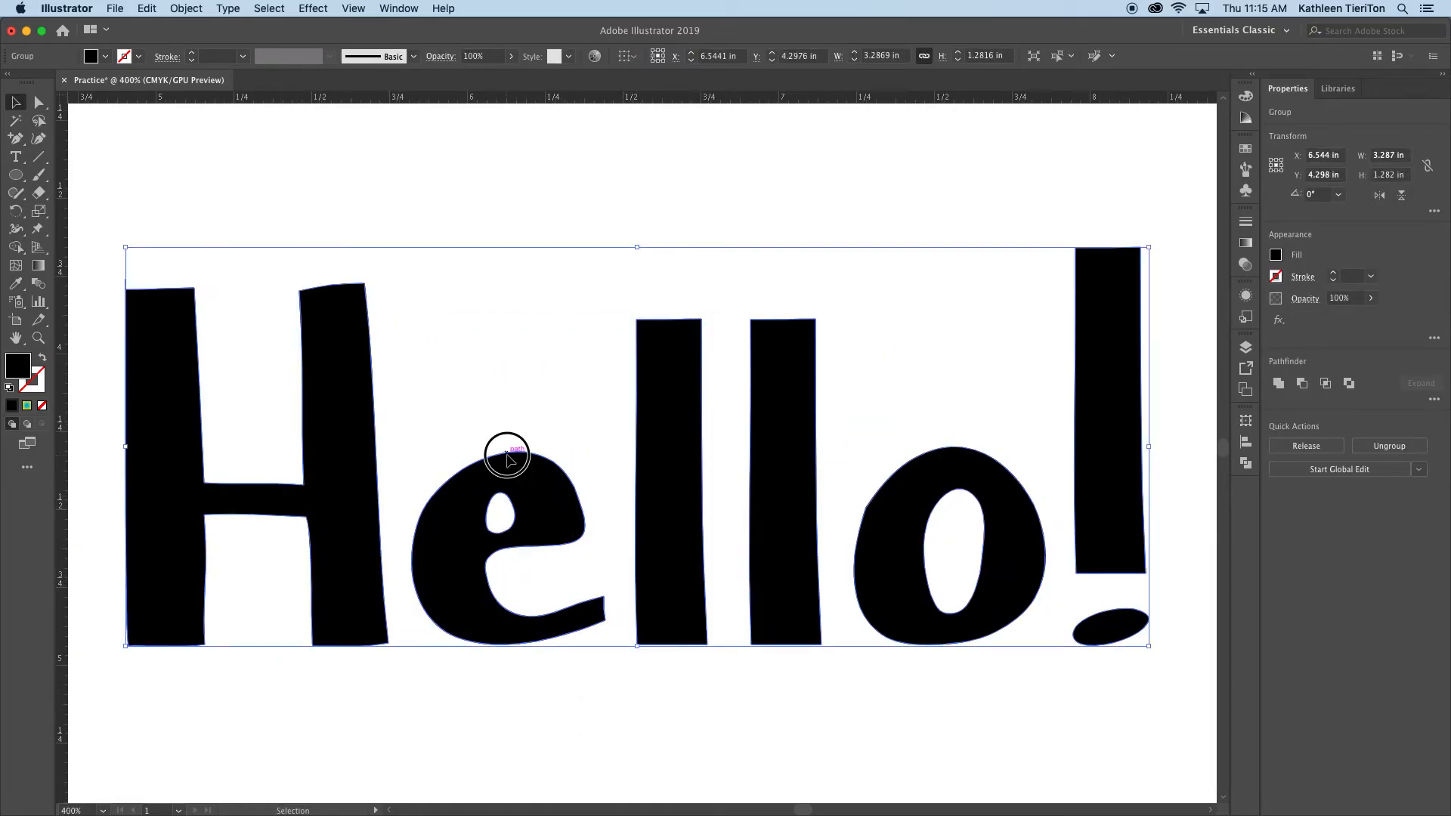
Step: Reshape the top of the outlined H's second stem by pulling its upper anchor points upward with the Direct Selection tool
{"action": "left_click", "coordinate": [39, 104]}
{"action": "left_click_drag", "start_coordinate": [299, 290], "coordinate": [361, 270]}
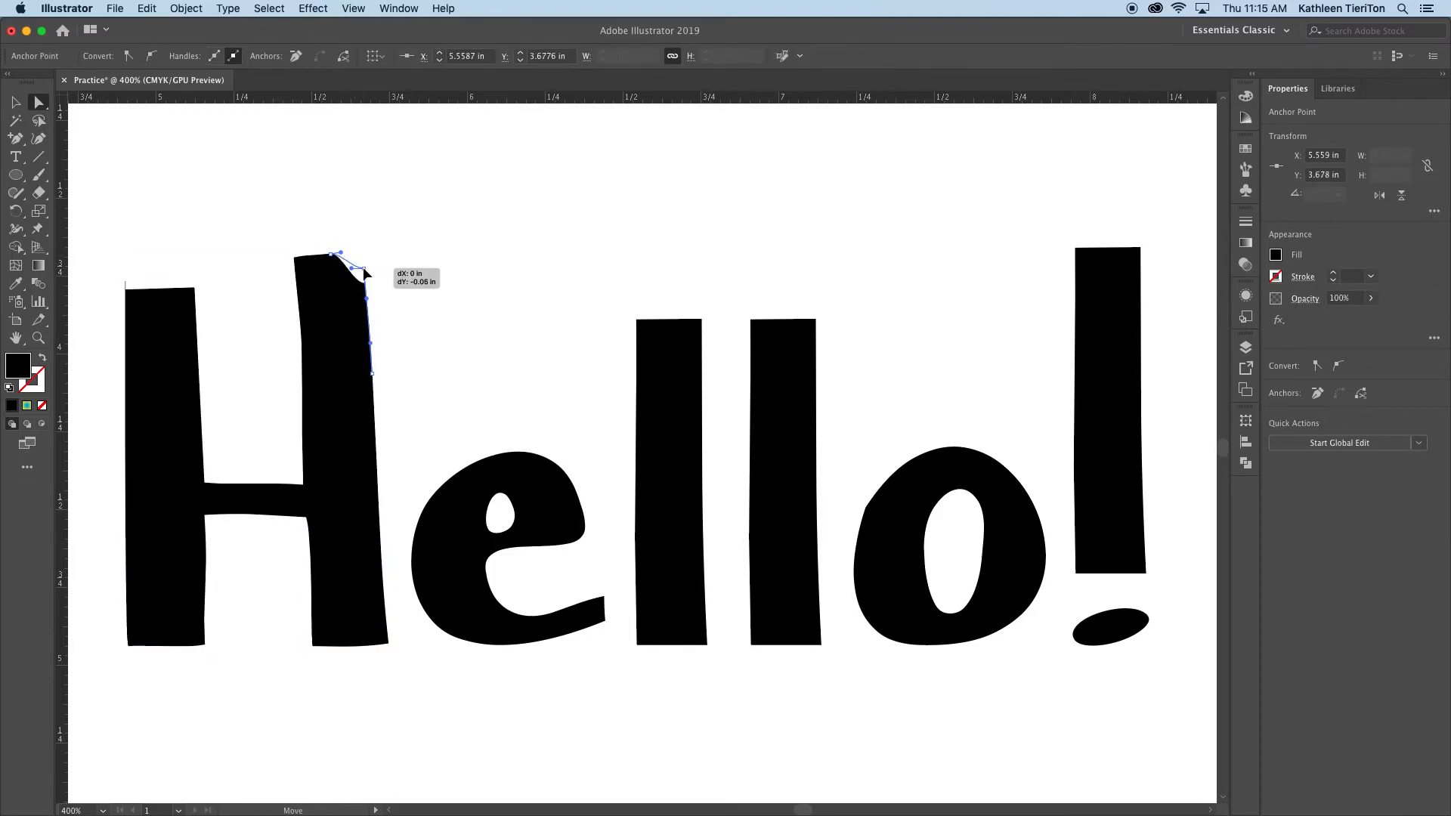
{"action": "left_click", "coordinate": [446, 313]}
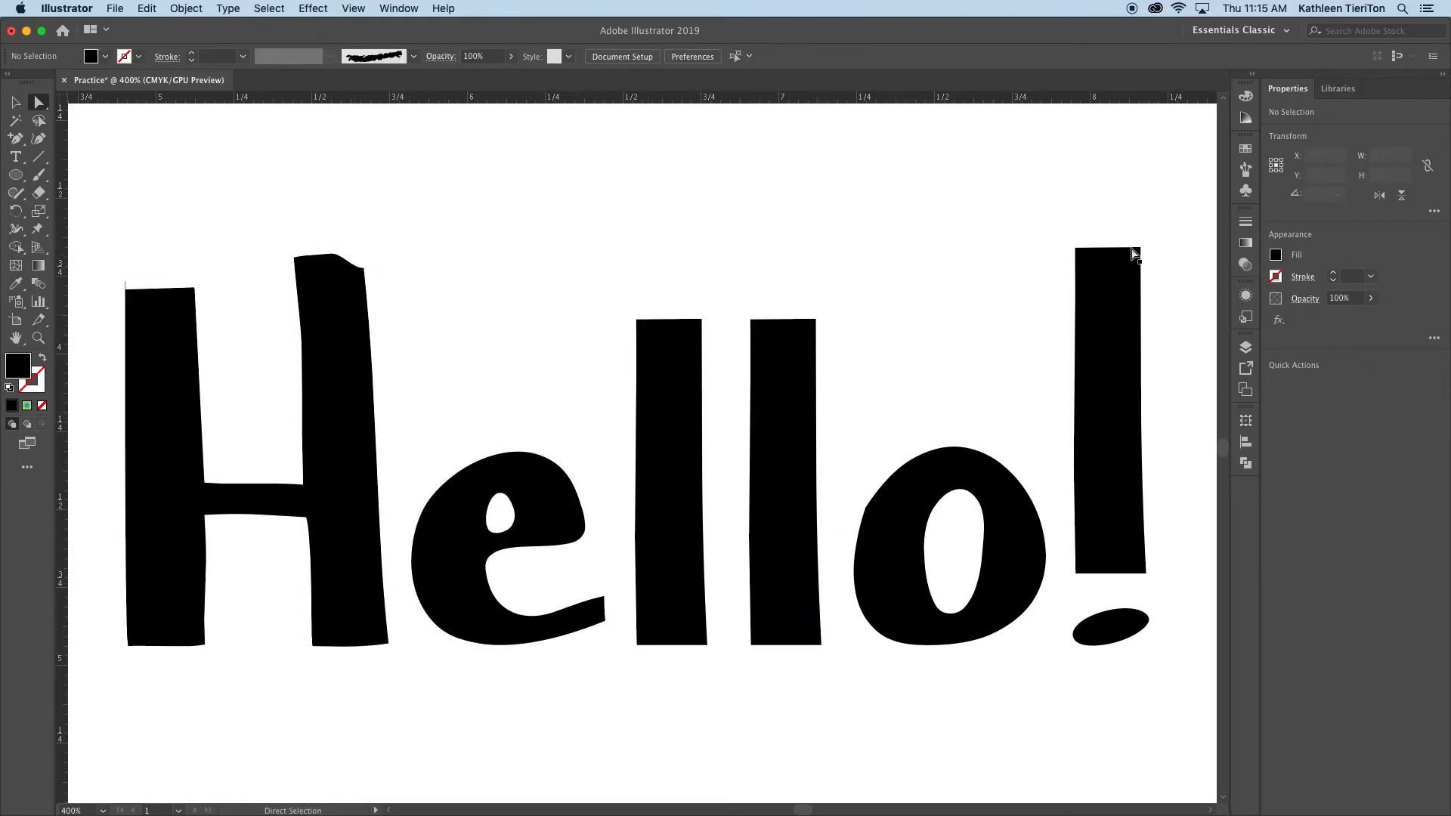
Step: Examine the anchor points along the outline of the o, then clear the selection
{"action": "left_click", "coordinate": [868, 509]}
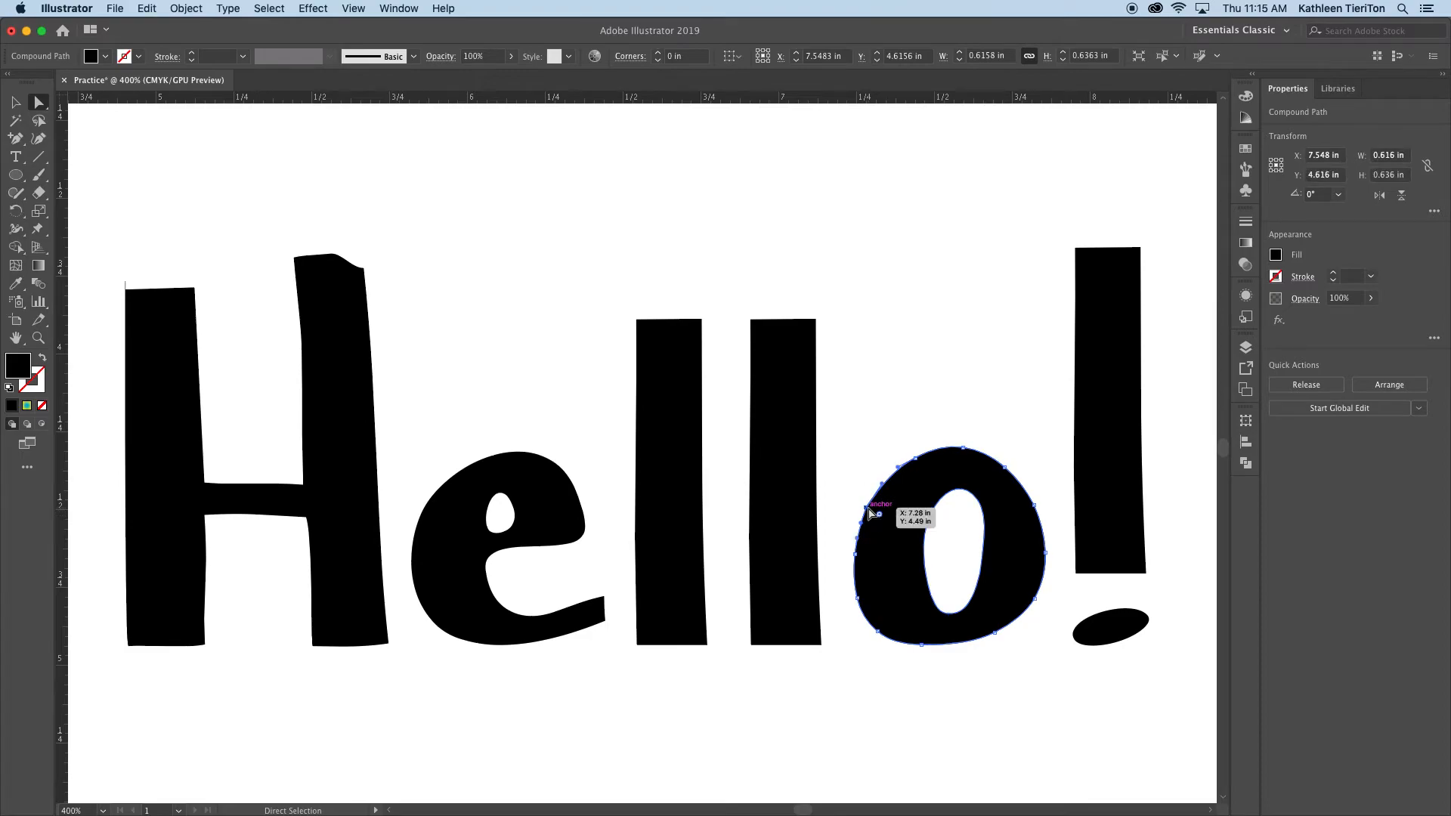
{"action": "left_click", "coordinate": [866, 509]}
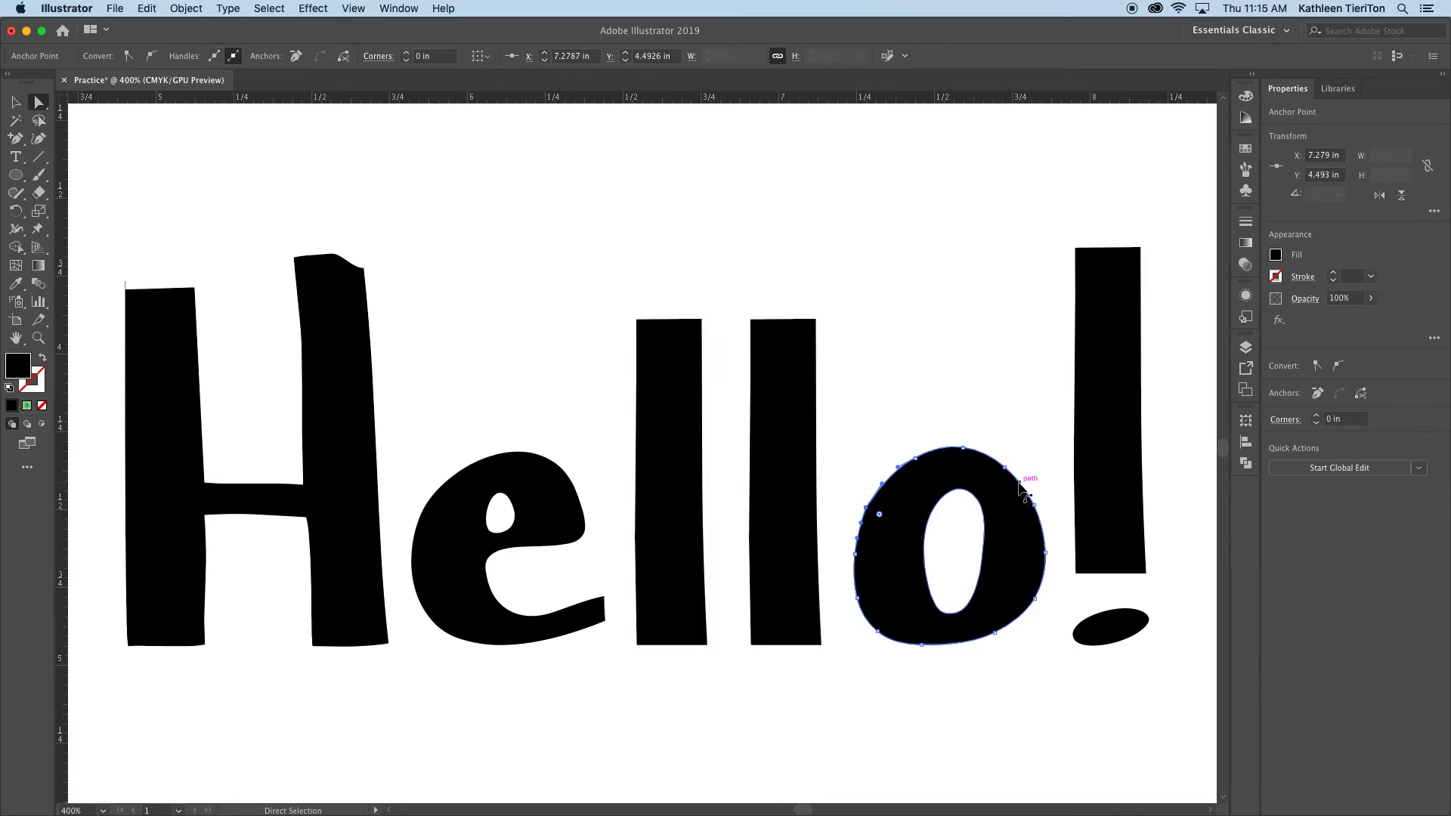
{"action": "key", "text": "v"}
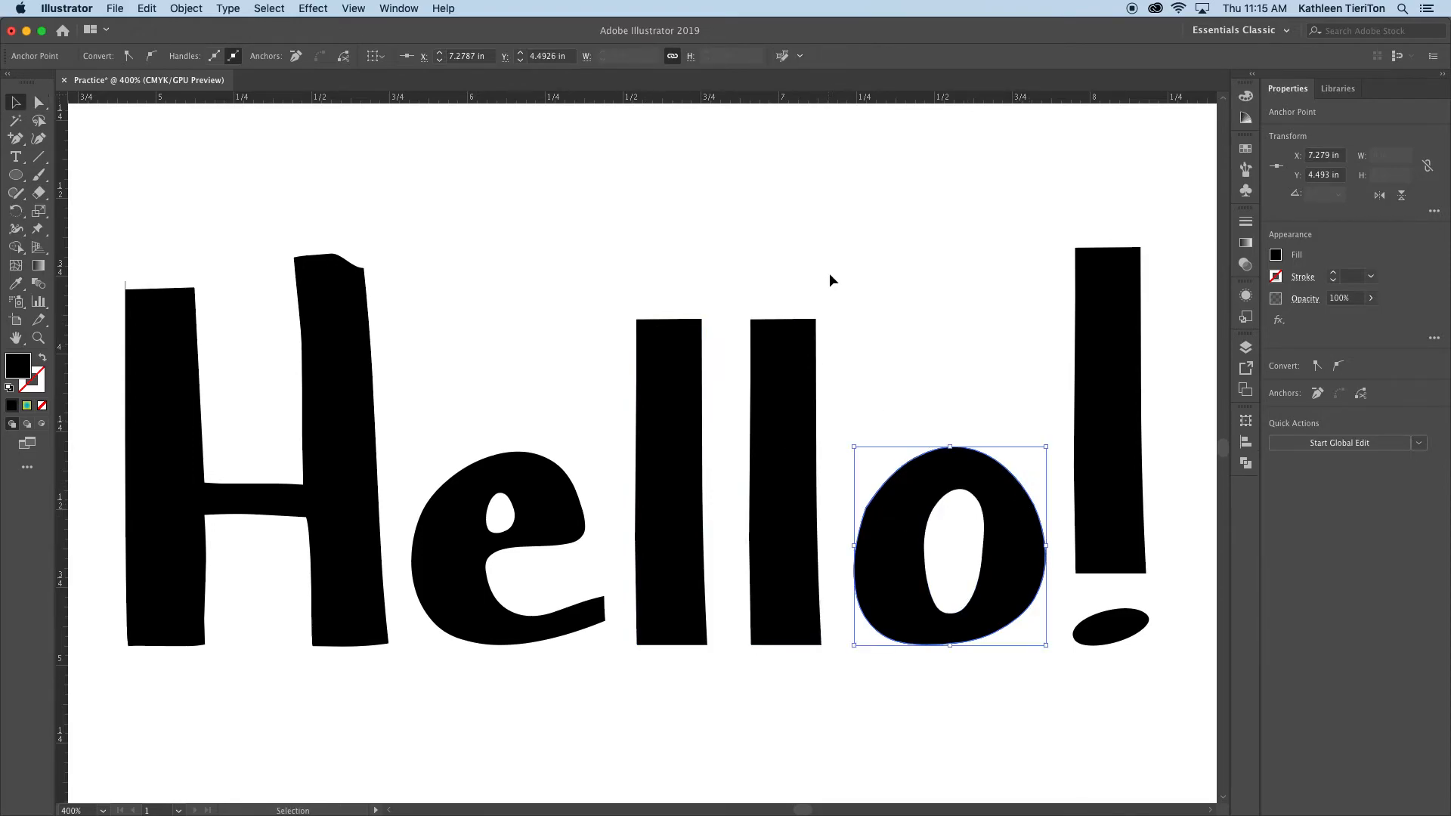
{"action": "left_click", "coordinate": [830, 273]}
Step: Move the whole outlined "Hello!" group about 0.13 in left and 0.19 in up
{"action": "key", "text": "super+minus"}
{"action": "left_click_drag", "start_coordinate": [716, 359], "coordinate": [745, 310]}
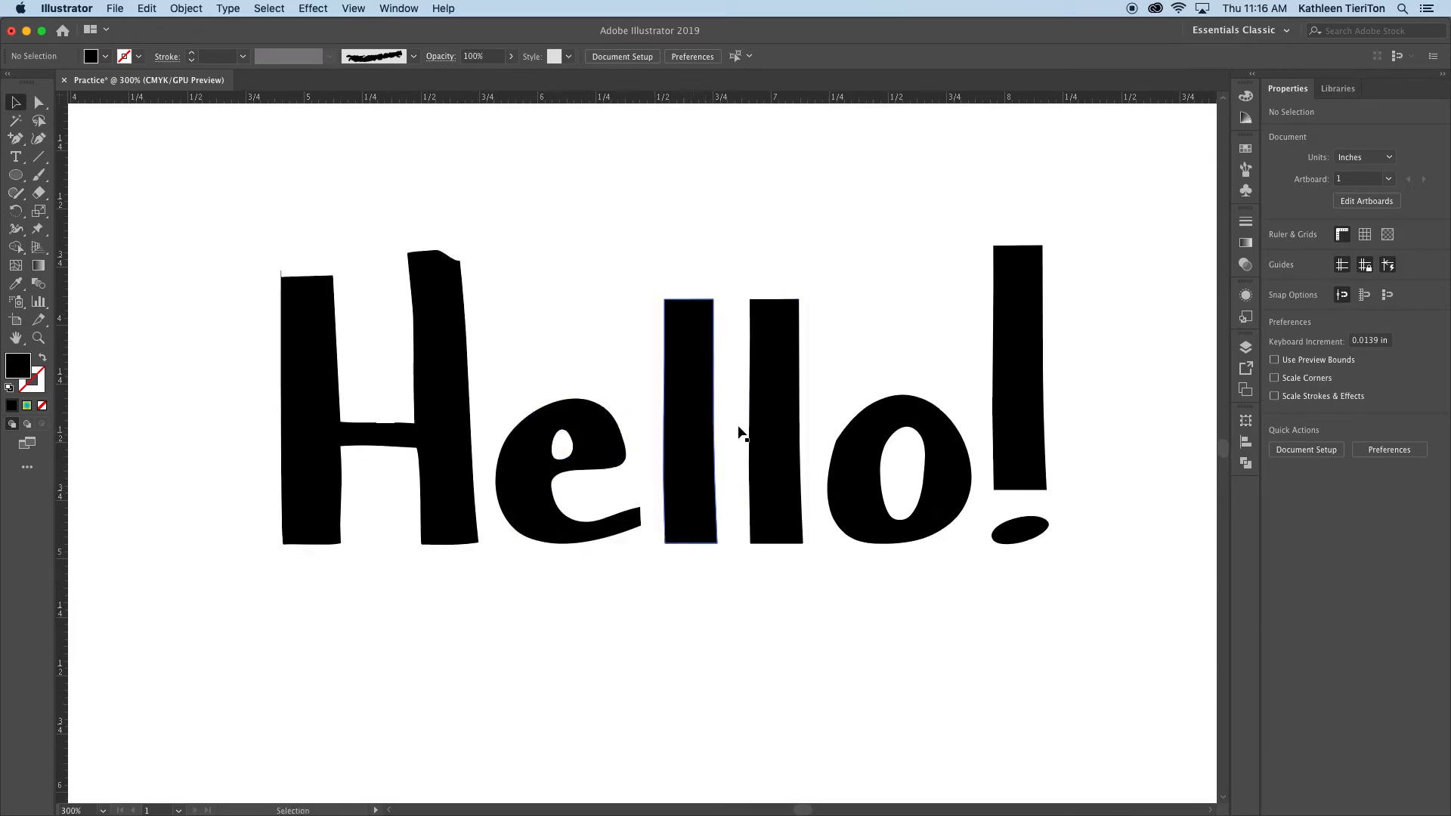
{"action": "left_click", "coordinate": [703, 506]}
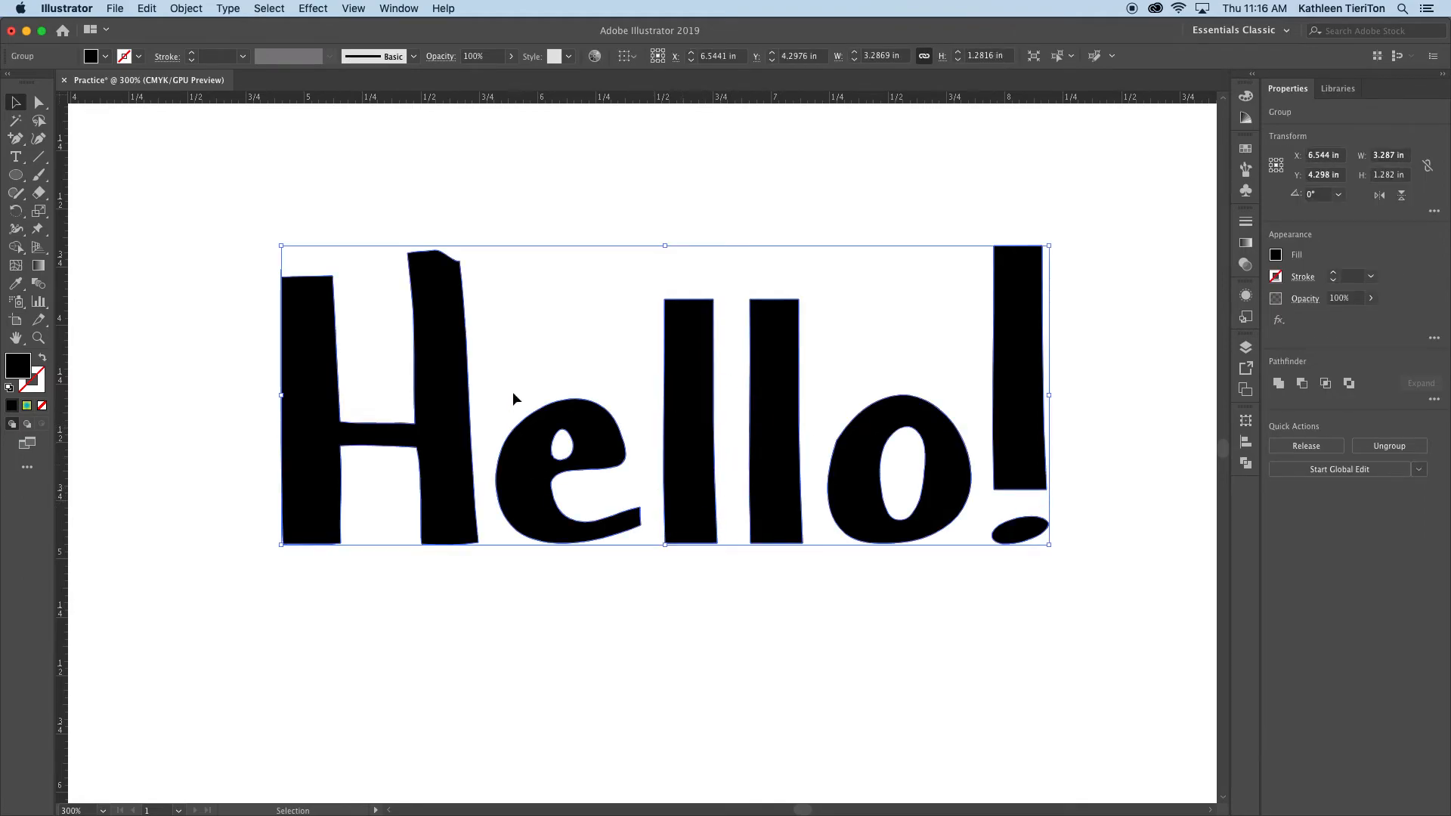
{"action": "left_click_drag", "start_coordinate": [788, 457], "coordinate": [764, 411]}
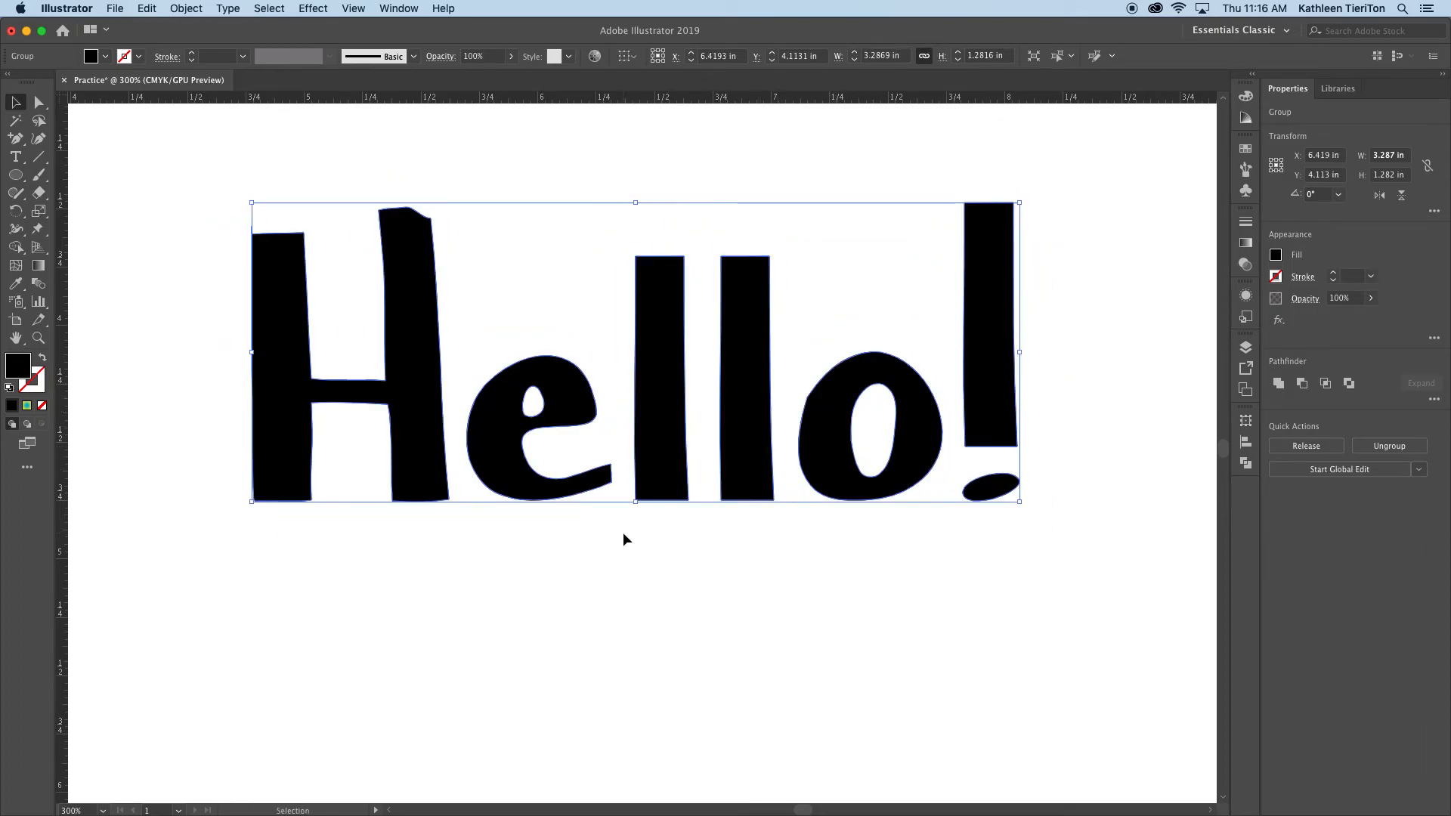
Step: Ungroup the outlined "Hello!" into separate letters and clear the selection
{"action": "left_click", "coordinate": [767, 531]}
{"action": "left_click", "coordinate": [765, 466]}
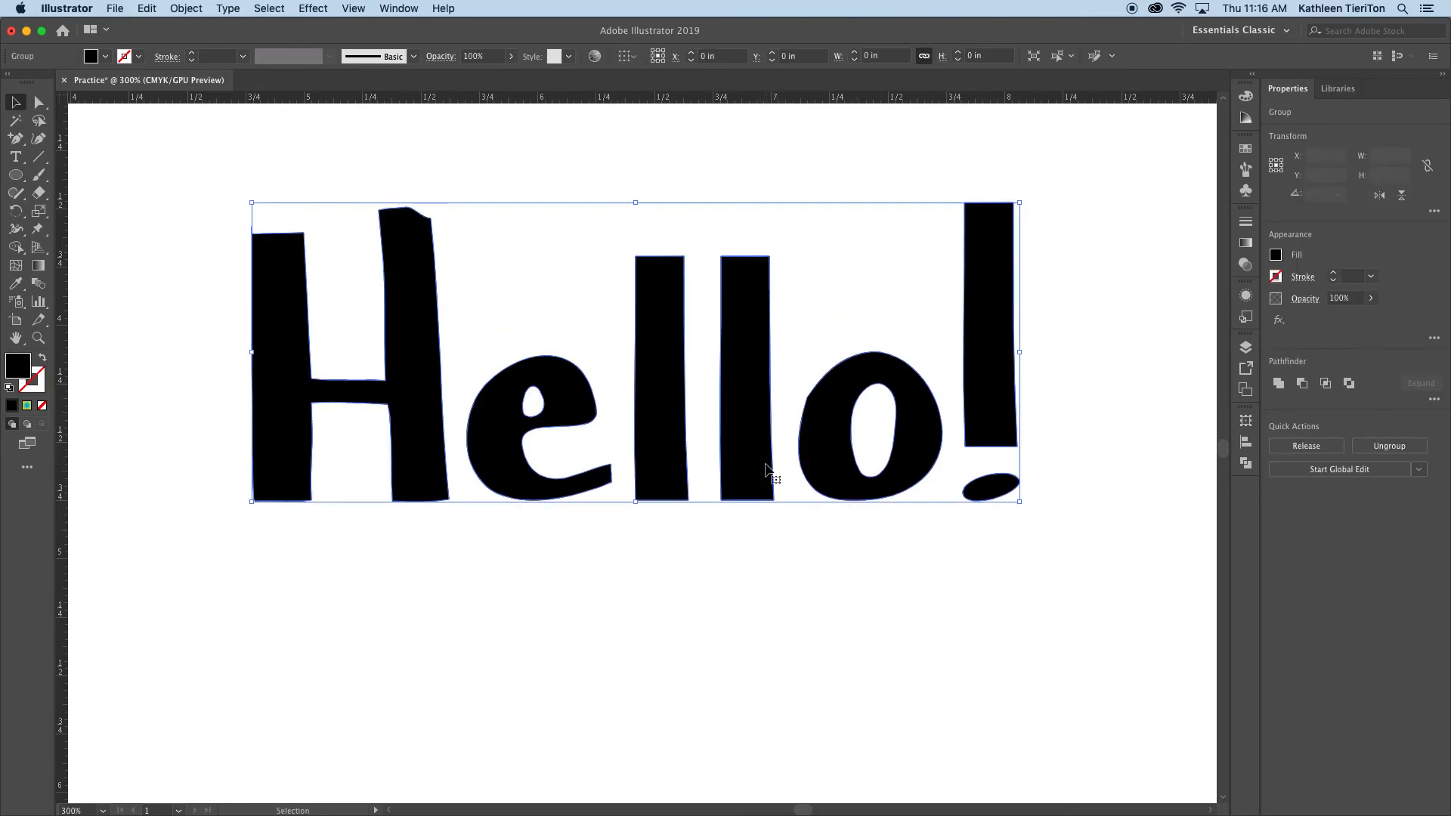
{"action": "right_click", "coordinate": [765, 469]}
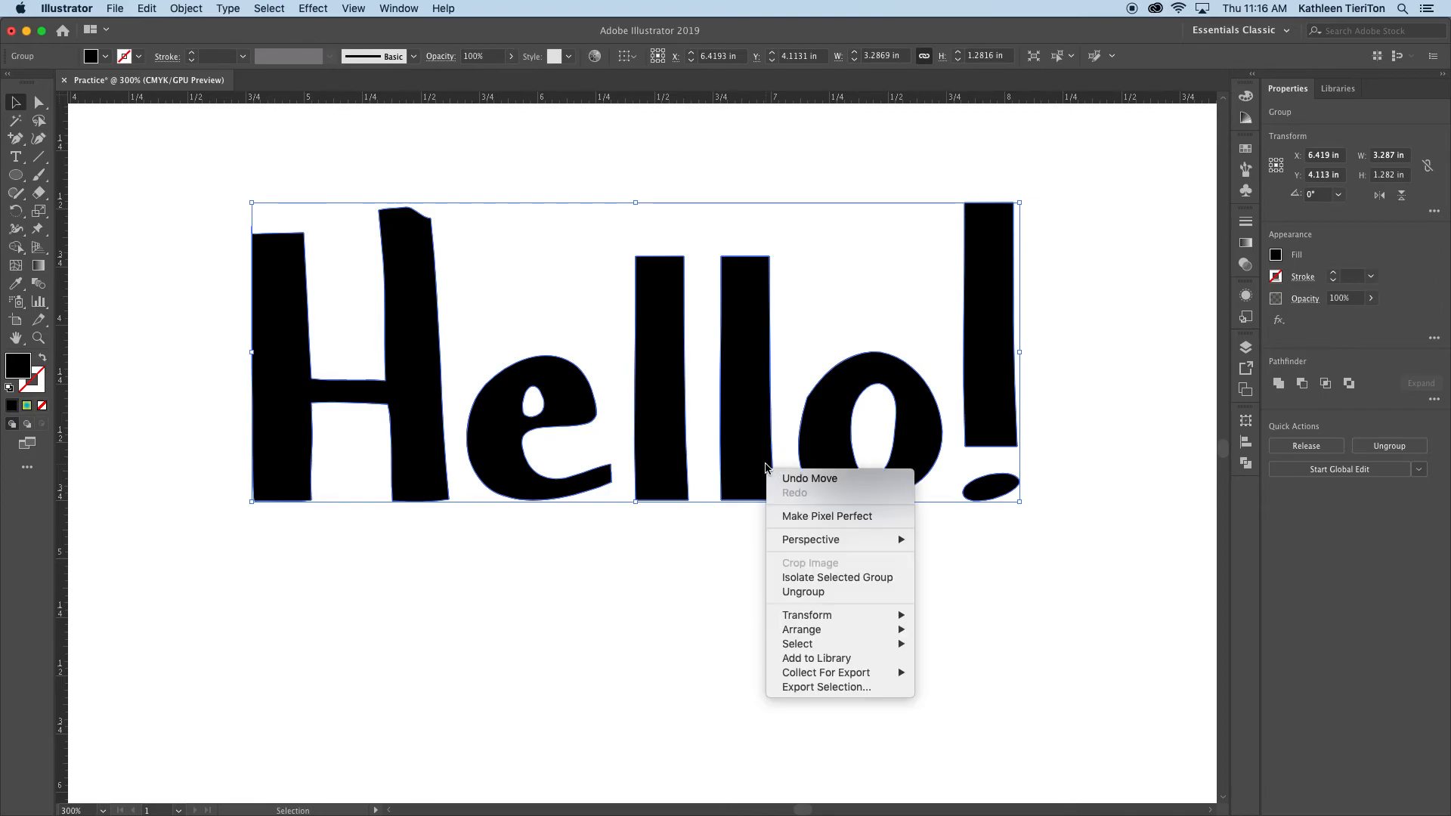
{"action": "left_click", "coordinate": [807, 591]}
{"action": "left_click", "coordinate": [883, 591]}
Step: Raise the outlined o about 0.3 in above the baseline and shift the exclamation mark slightly to the right at baseline level
{"action": "left_click_drag", "start_coordinate": [1013, 480], "coordinate": [1024, 442]}
{"action": "left_click_drag", "start_coordinate": [900, 405], "coordinate": [902, 335]}
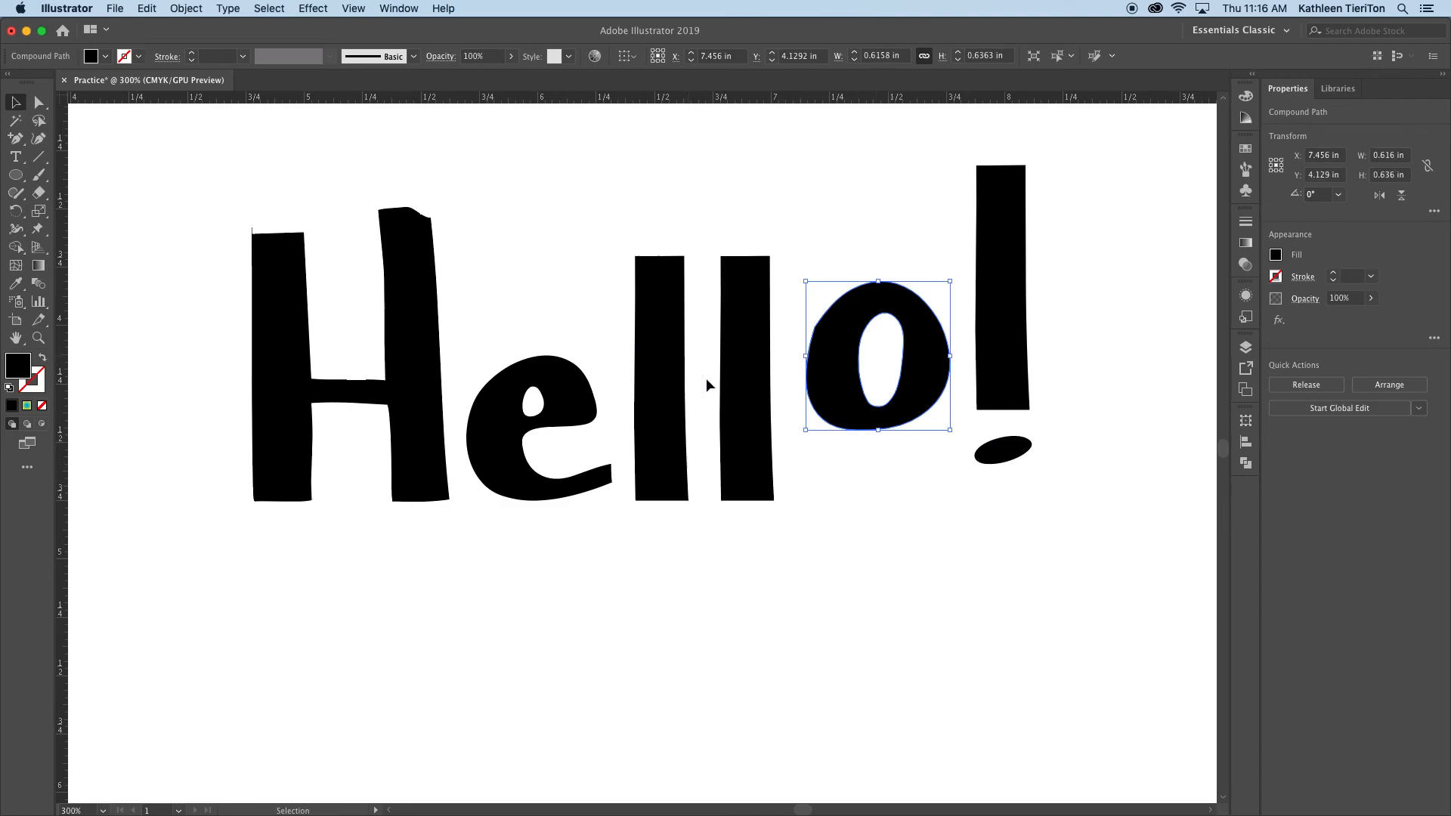
{"action": "right_click", "coordinate": [871, 346]}
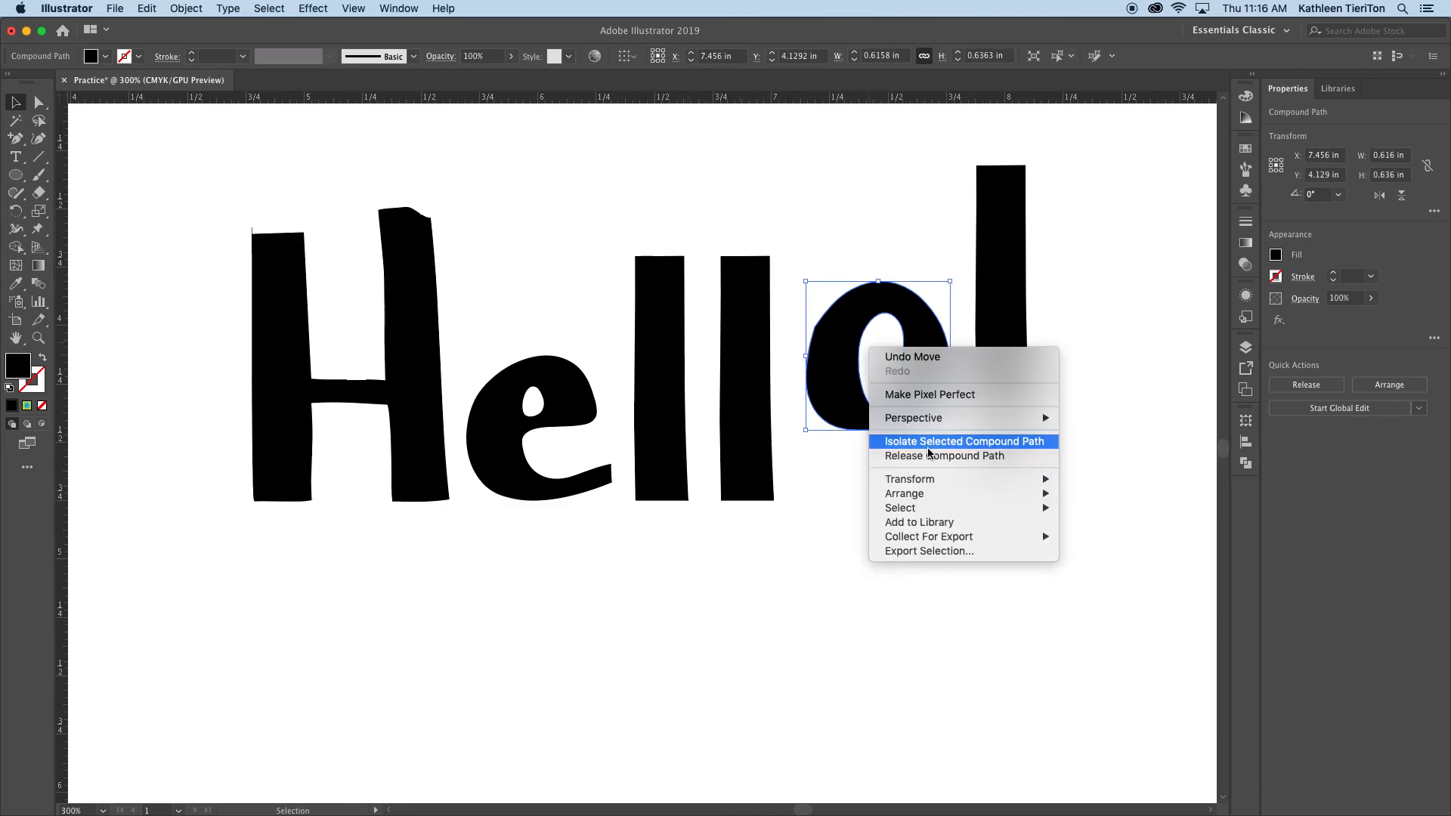
{"action": "left_click", "coordinate": [1103, 237]}
{"action": "left_click_drag", "start_coordinate": [993, 344], "coordinate": [1000, 383]}
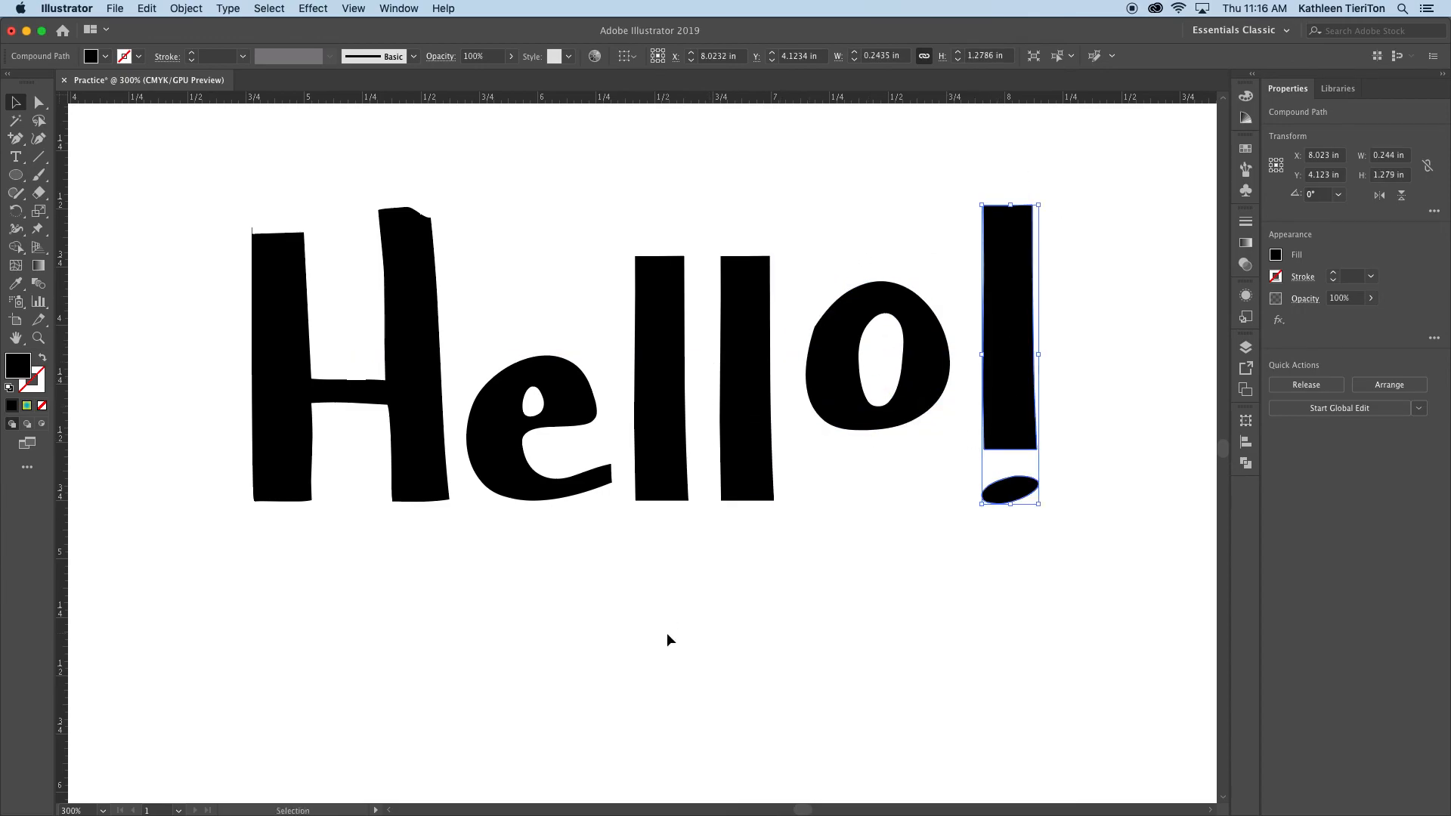
{"action": "key", "text": "a"}
{"action": "key", "text": "super+minus"}
{"action": "key", "text": "super+minus"}
{"action": "key", "text": "super+minus"}
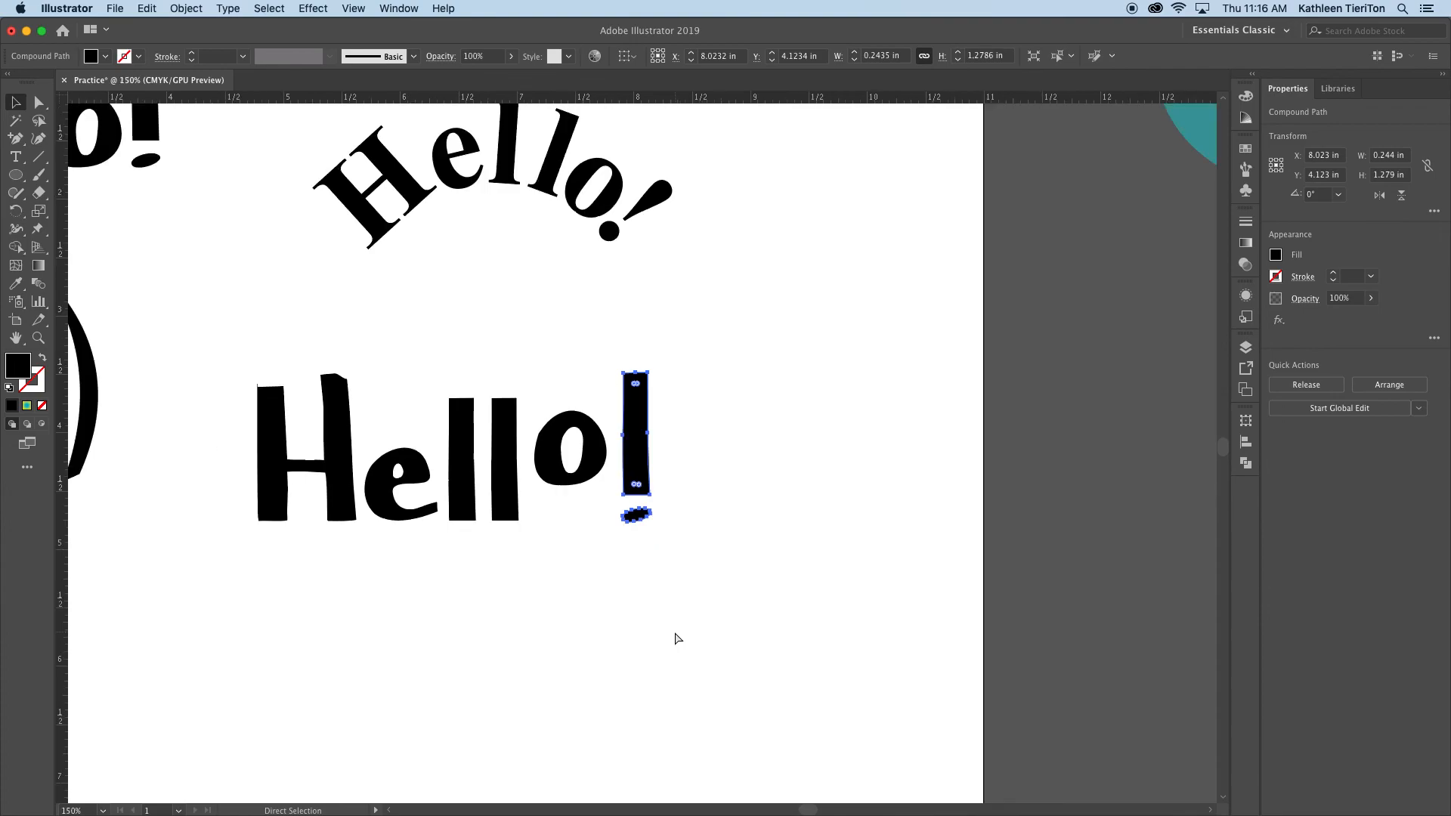
{"action": "left_click_drag", "start_coordinate": [569, 615], "coordinate": [713, 632]}
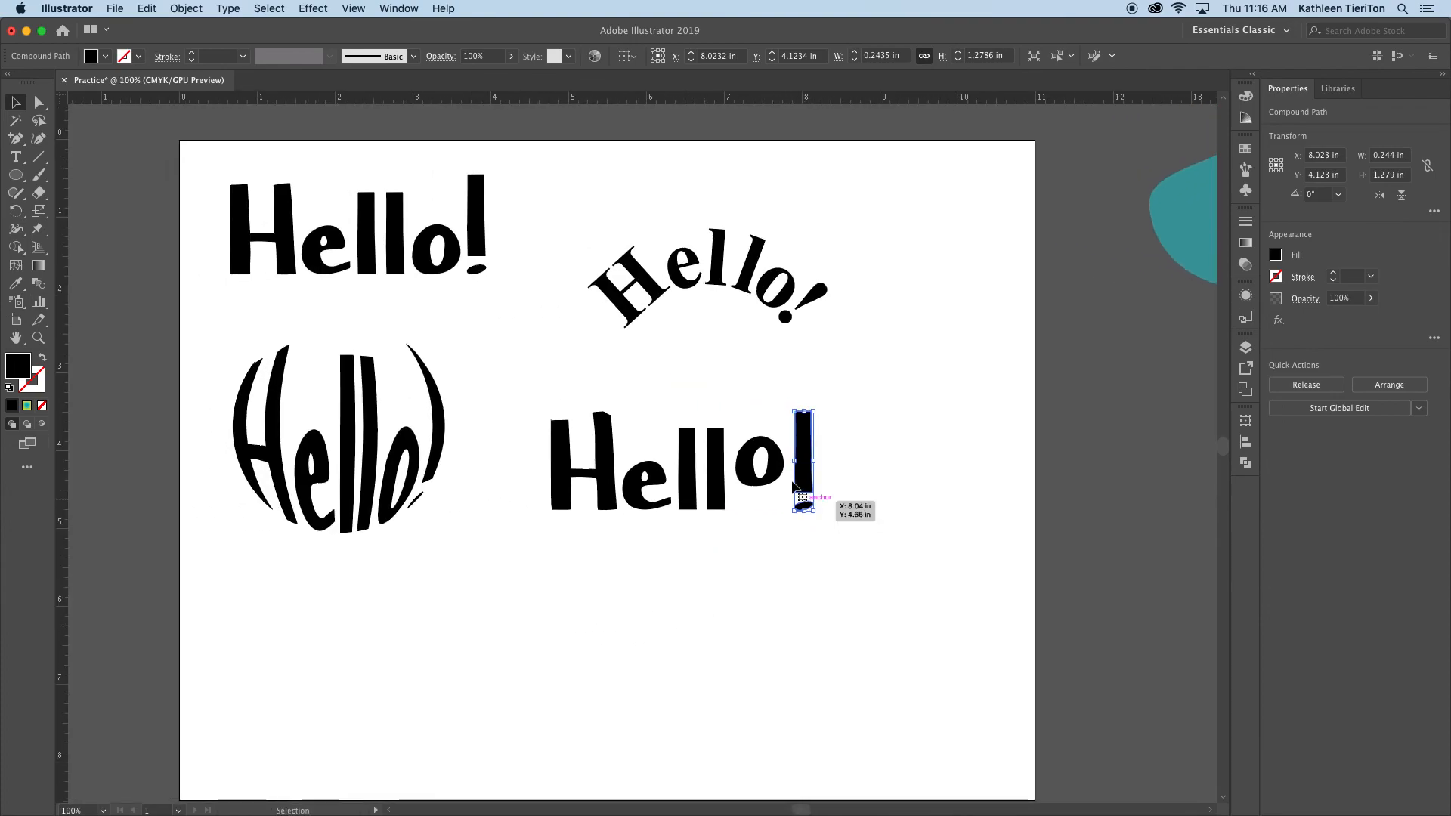